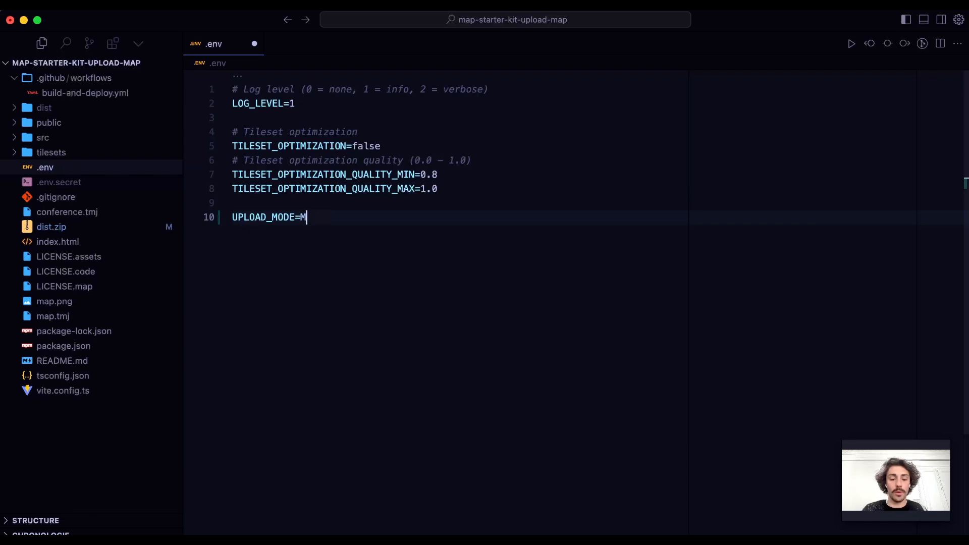
# Complete the UPLOAD_MODE variable in the .env file with the value MAP_STORAGE.
pyautogui.write('_ST')
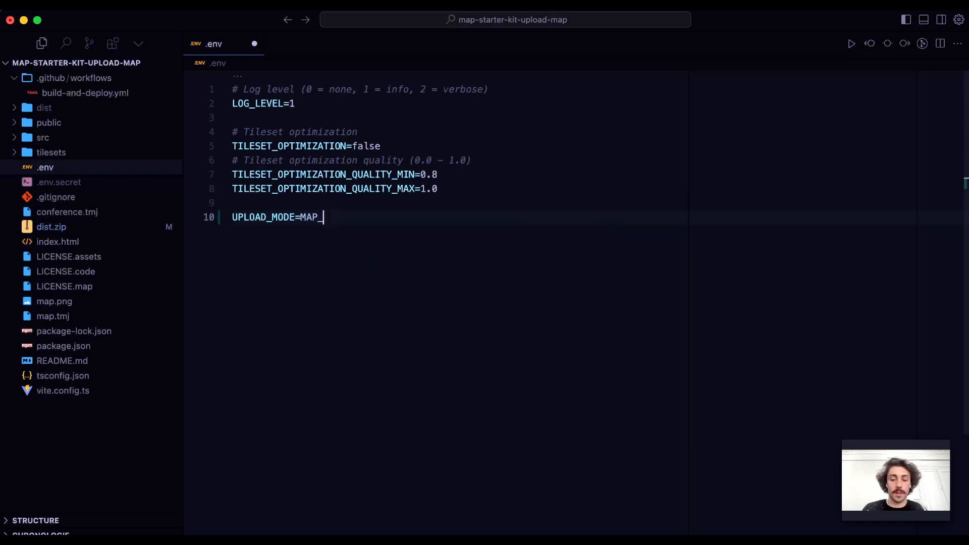
pyautogui.write('ORAGE')
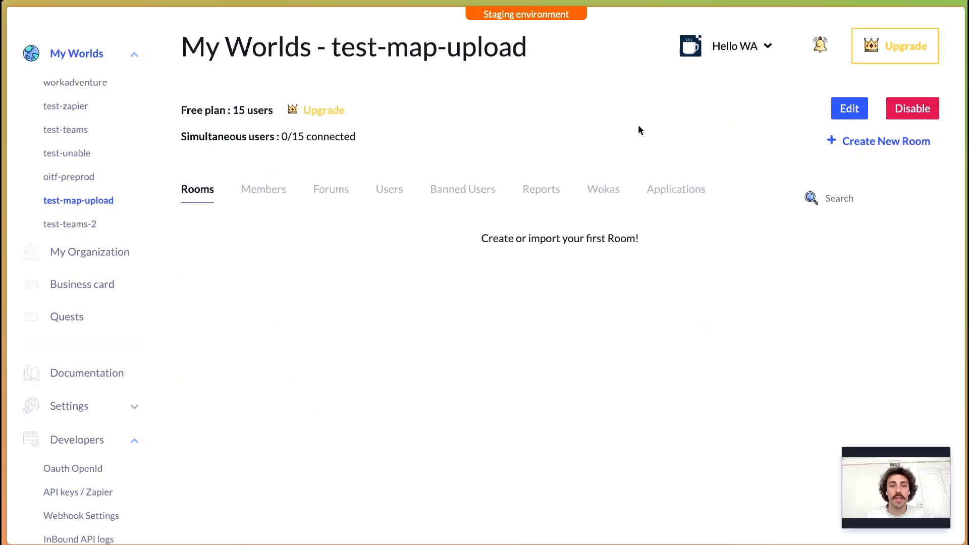
# In the WorkAdventure admin, open the developer API keys / Zapier page for the test-map-upload world and locate its map-storage API endpoint and tokens.
pyautogui.scroll(-1, 98, 203)
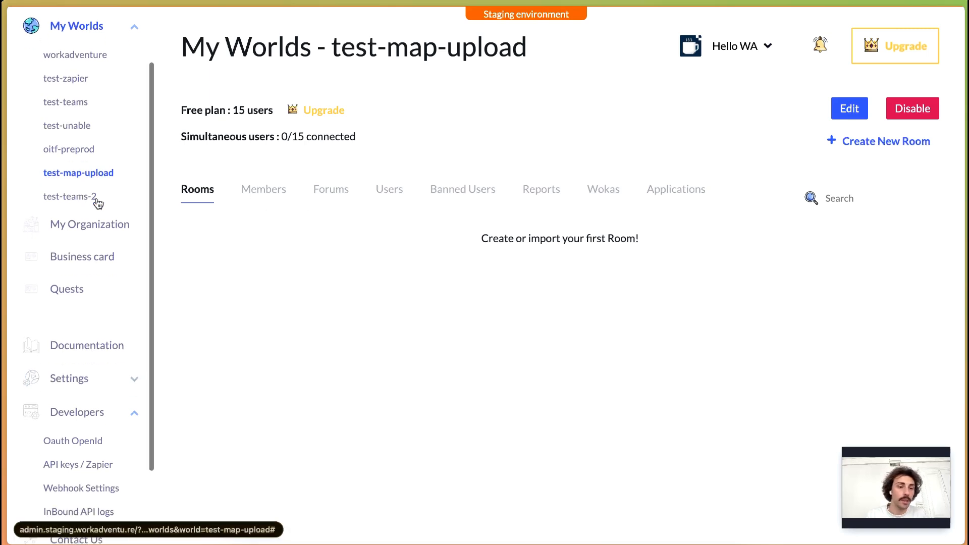
pyautogui.click(77, 417)
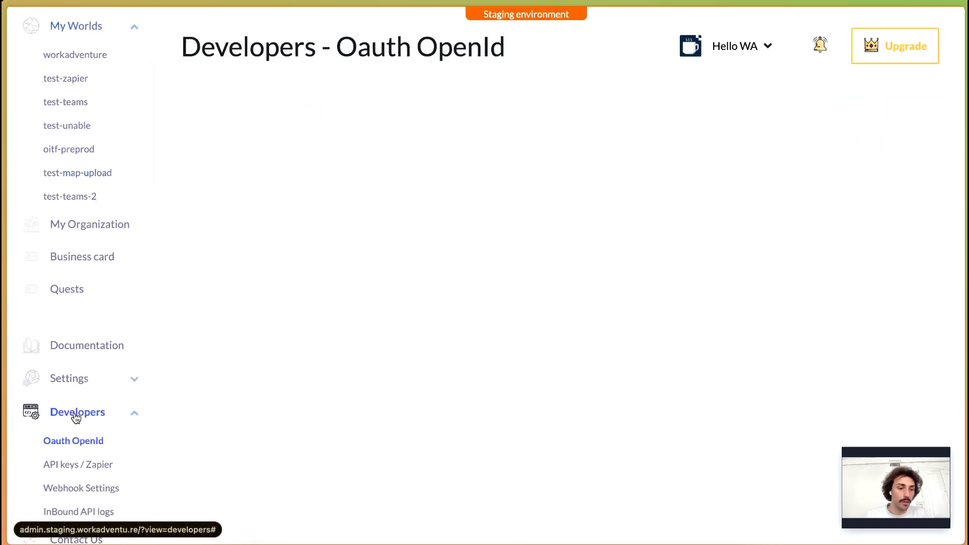
pyautogui.scroll(-2, 78, 418)
pyautogui.click(84, 414)
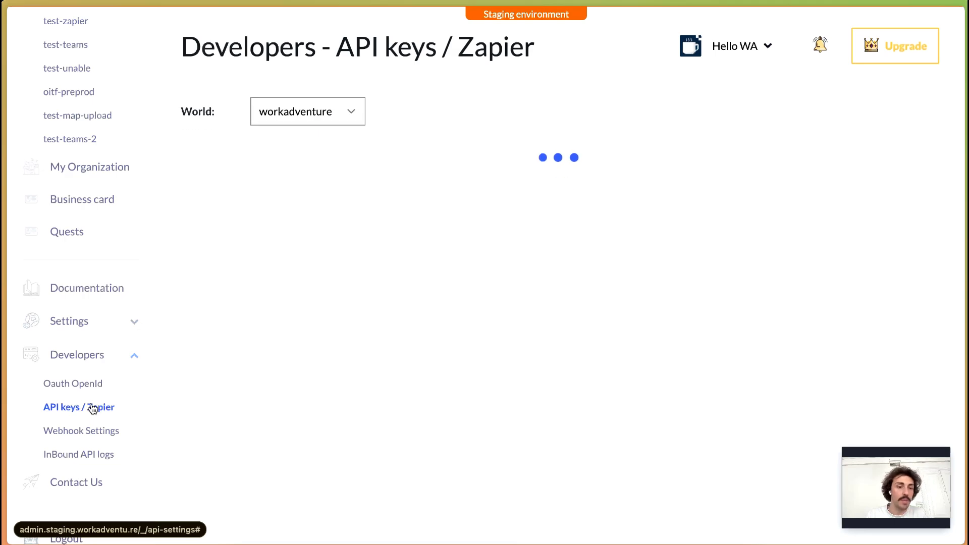
pyautogui.click(341, 110)
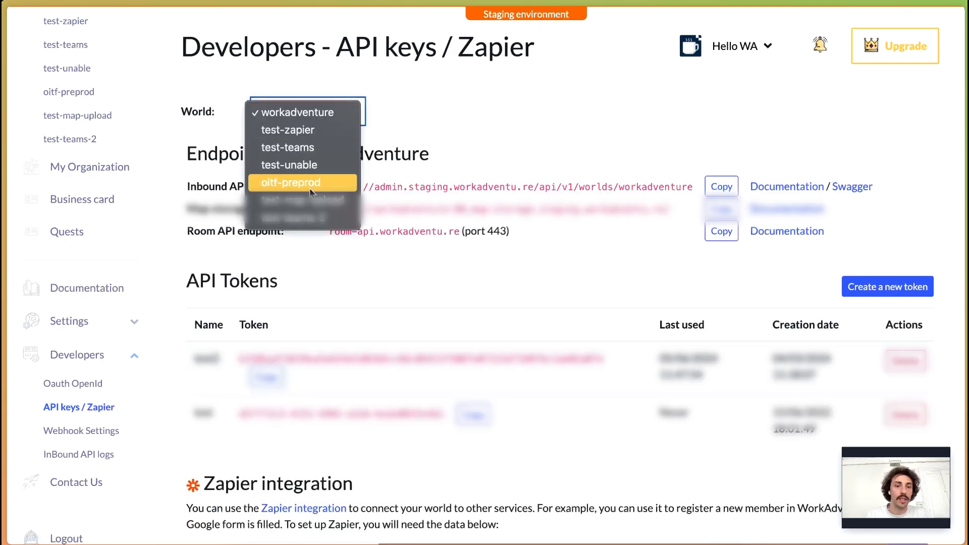
pyautogui.click(309, 201)
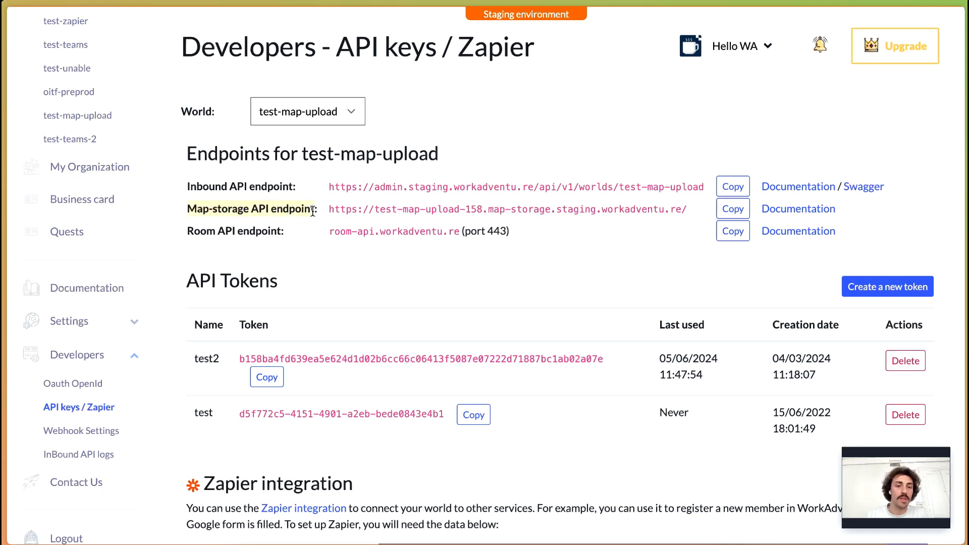
pyautogui.moveTo(313, 212); pyautogui.dragTo(318, 211)
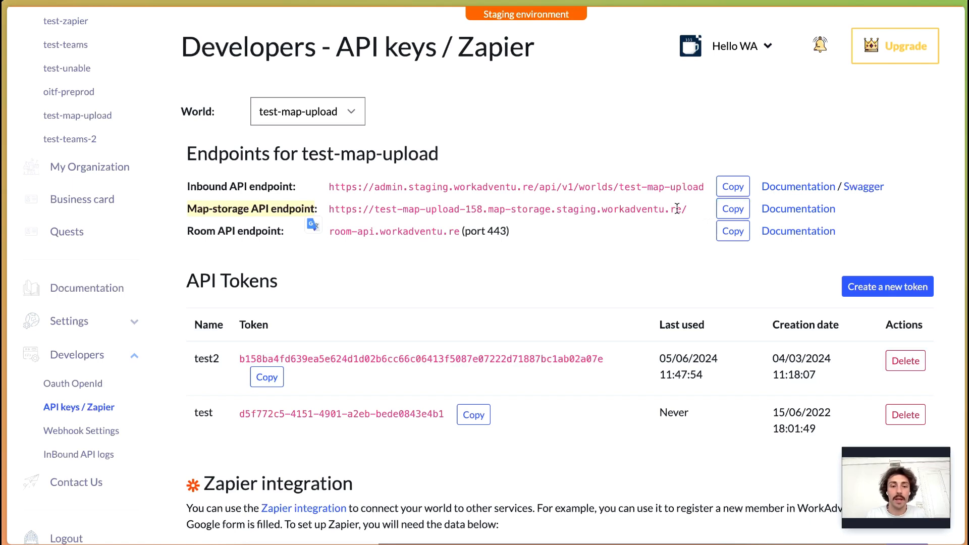
pyautogui.click(203, 353)
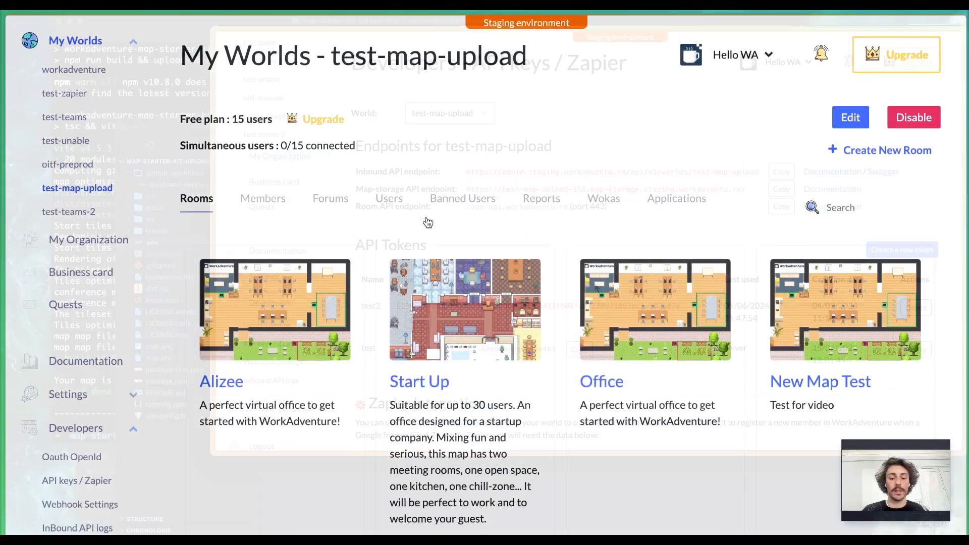
# Open github.com in a new tab and go to the map-starter-kit-upload-map repository from the profile's own repositories.
pyautogui.press('super+t')
pyautogui.write('gith')
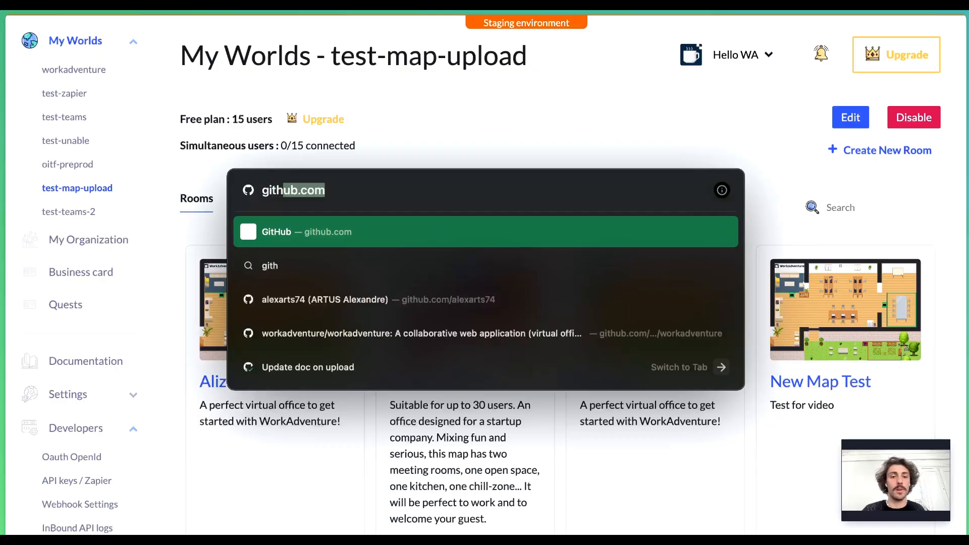
pyautogui.press('Return')
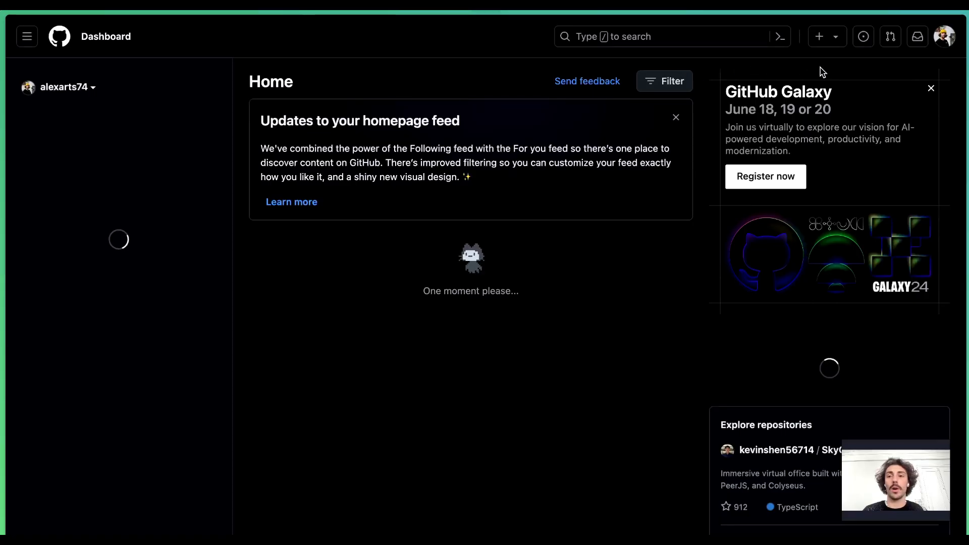
pyautogui.click(945, 36)
pyautogui.click(821, 161)
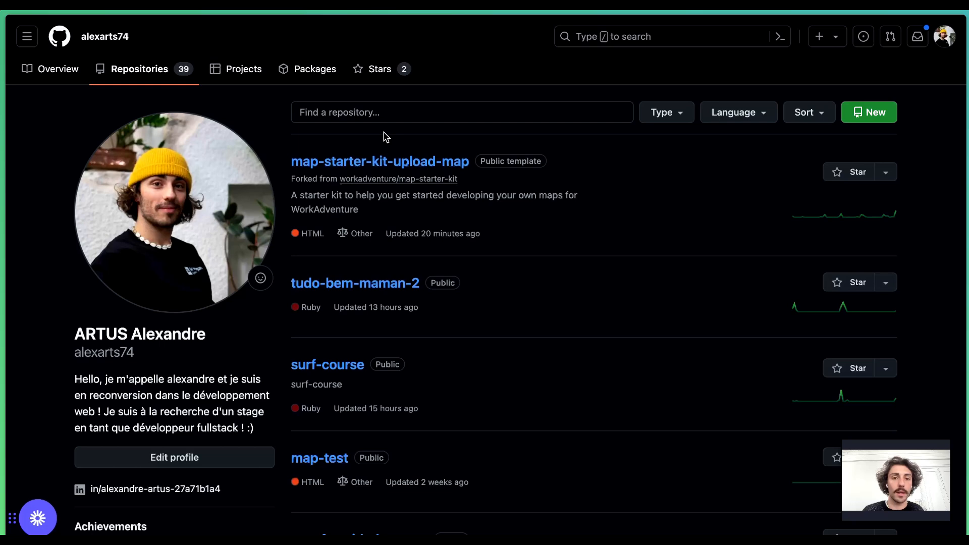
pyautogui.click(380, 162)
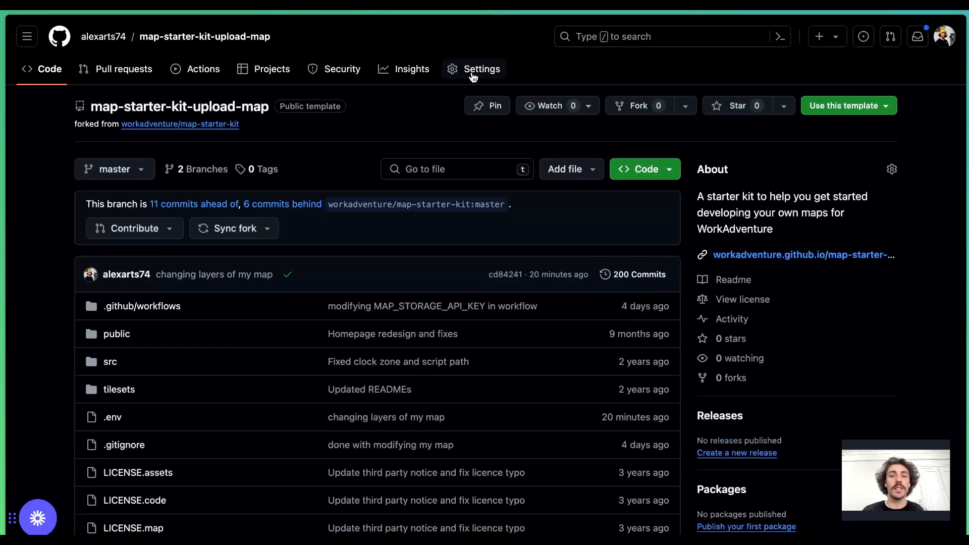
# Open the repository's settings page for Actions secrets and variables.
pyautogui.click(473, 77)
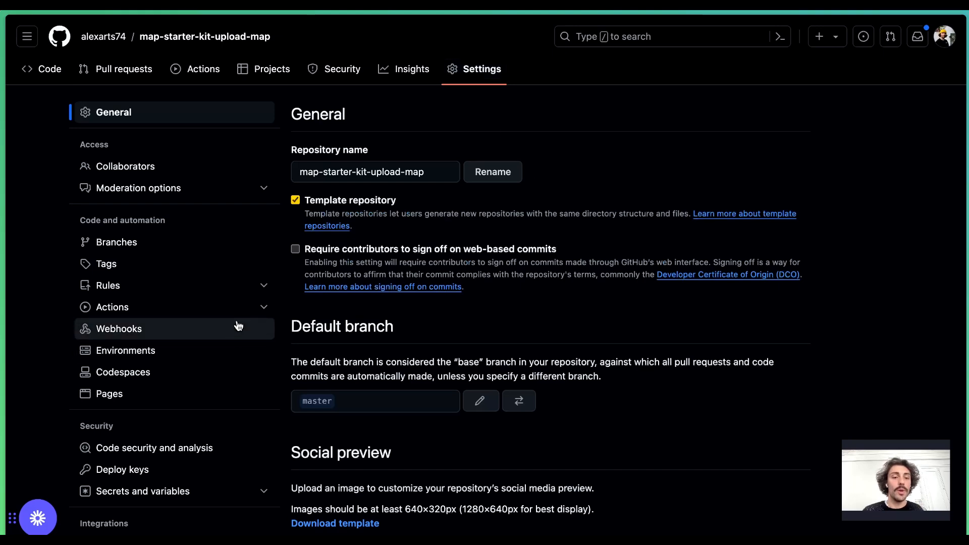
pyautogui.scroll(-2, 239, 327)
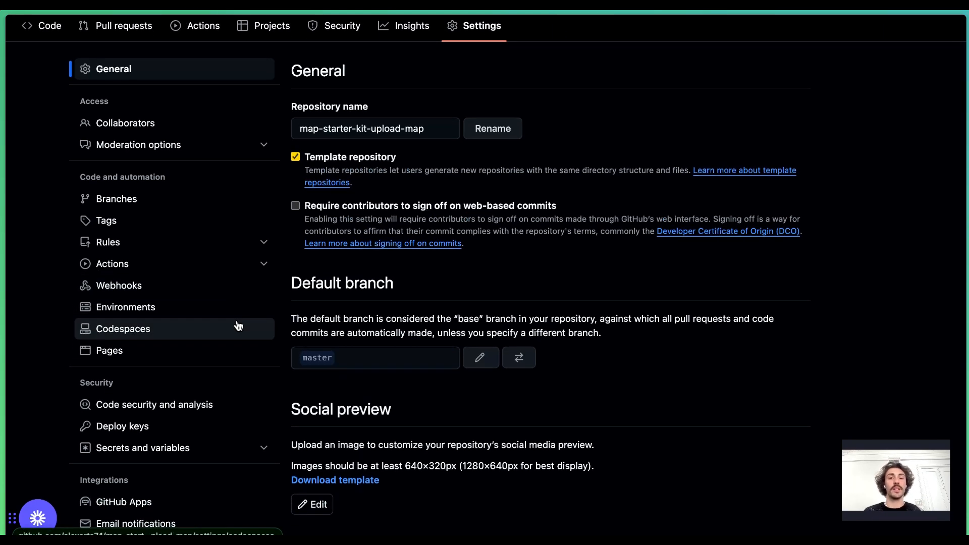
pyautogui.scroll(-2, 238, 325)
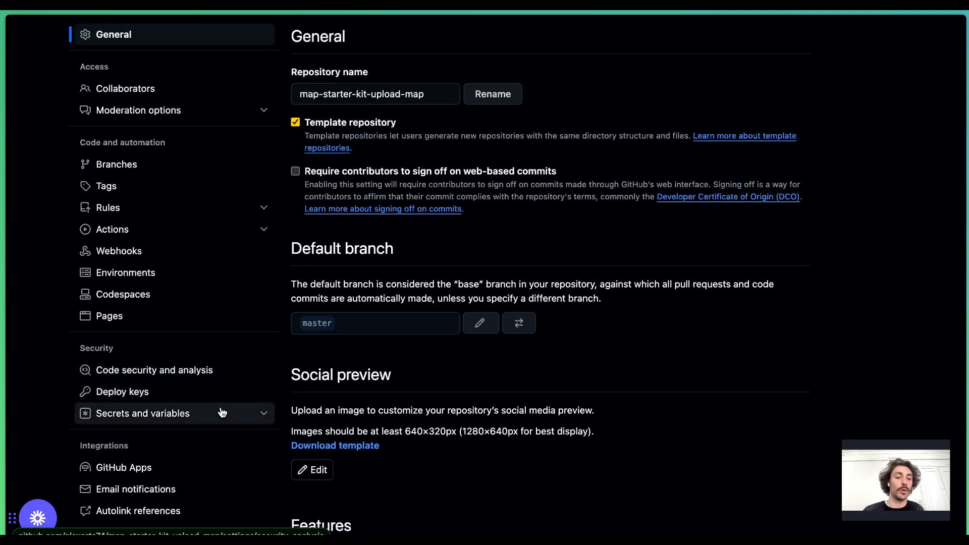
pyautogui.scroll(-1, 428, 406)
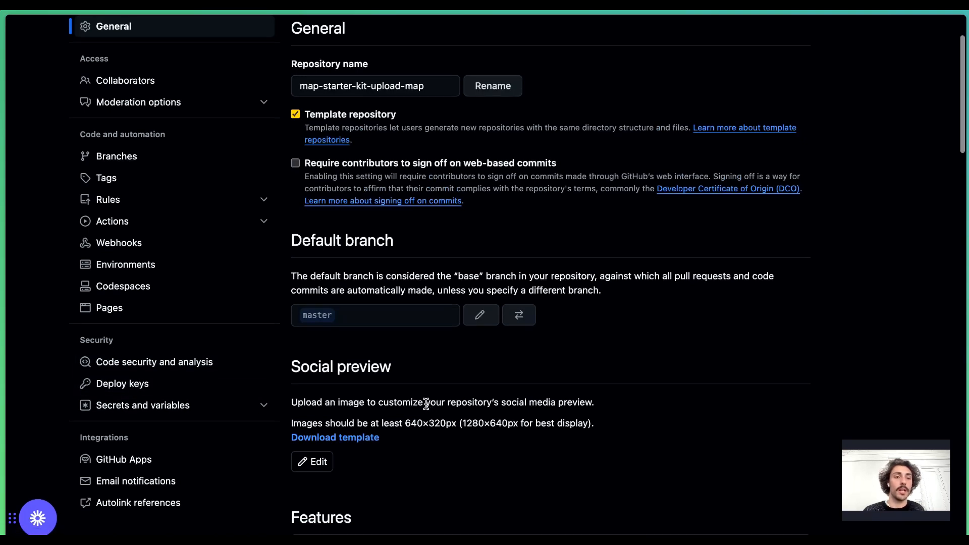
pyautogui.click(244, 410)
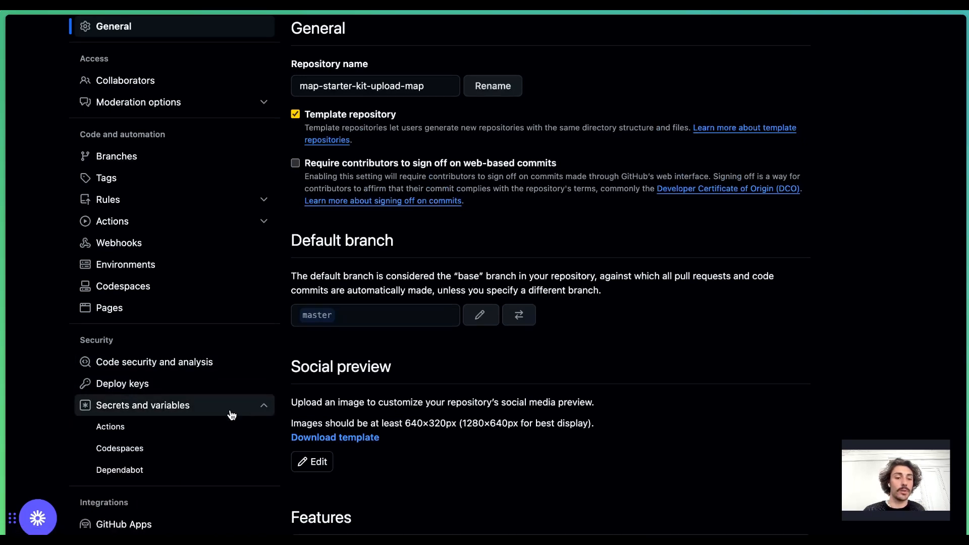
pyautogui.click(126, 429)
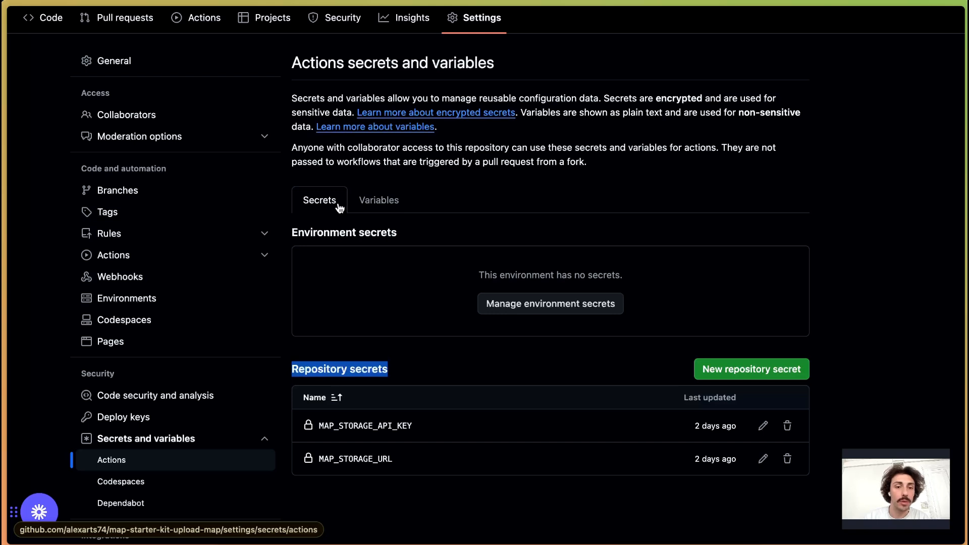
pyautogui.click(399, 374)
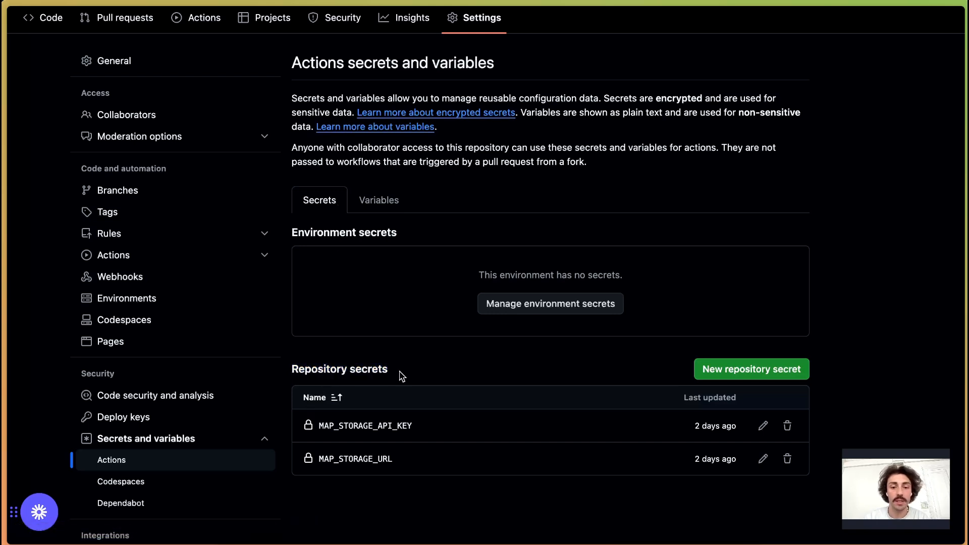
# Try to add a new repository secret named MAP_STORAGE_API_KEY with the secret value left empty.
pyautogui.click(756, 371)
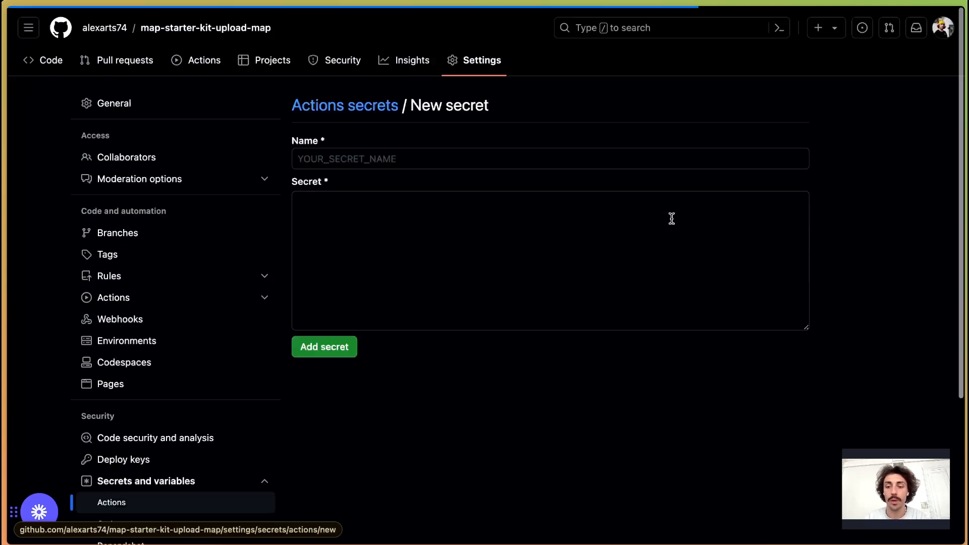
pyautogui.click(411, 158)
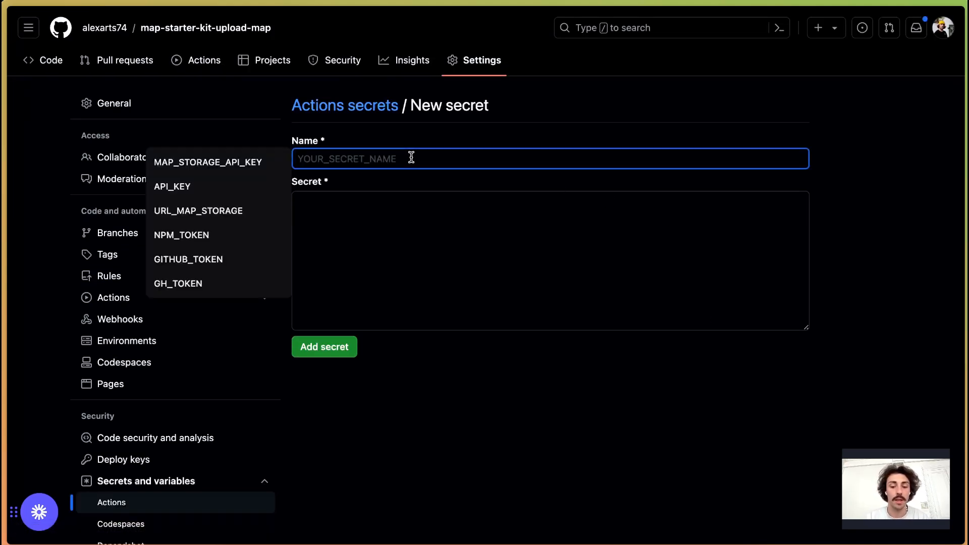
pyautogui.write('M')
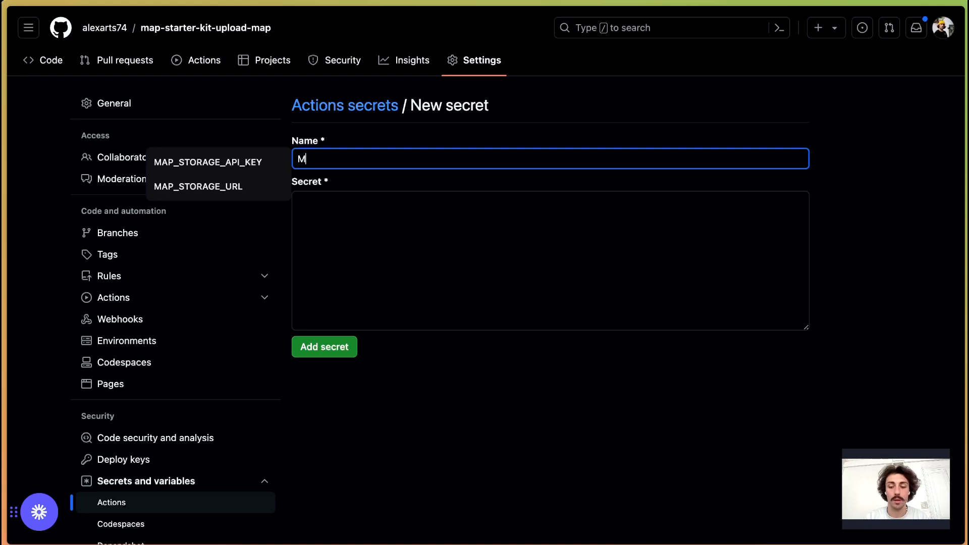
pyautogui.write('AP_ST')
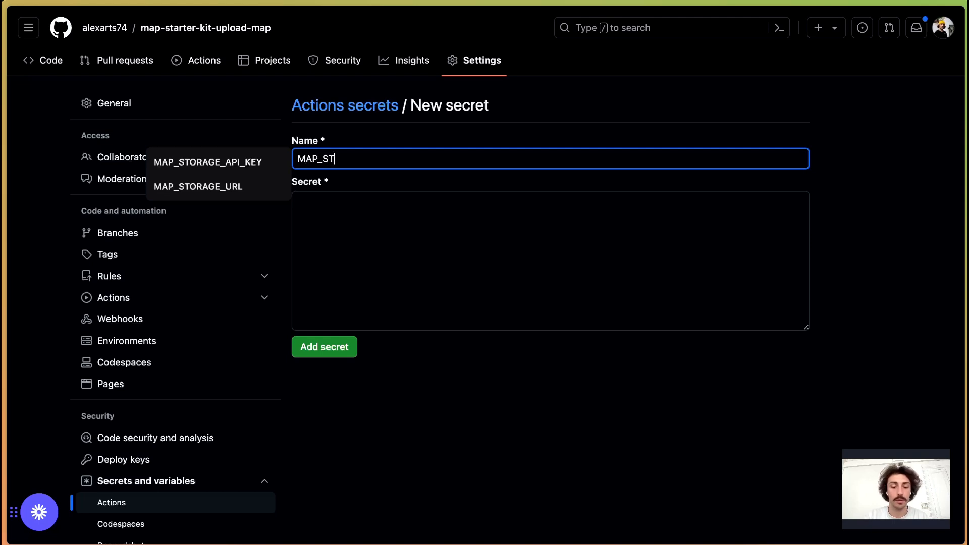
pyautogui.write('ORAGE_A')
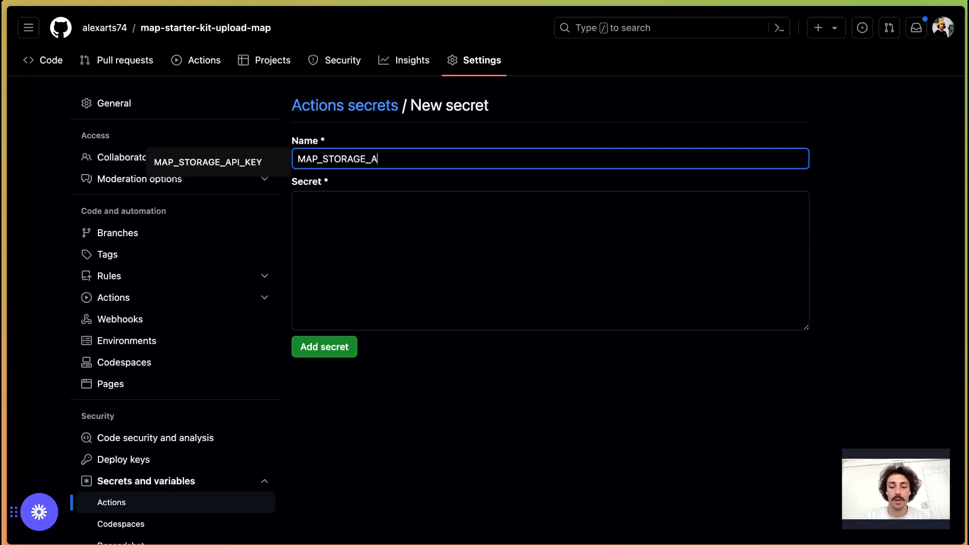
pyautogui.write('PI_KEY')
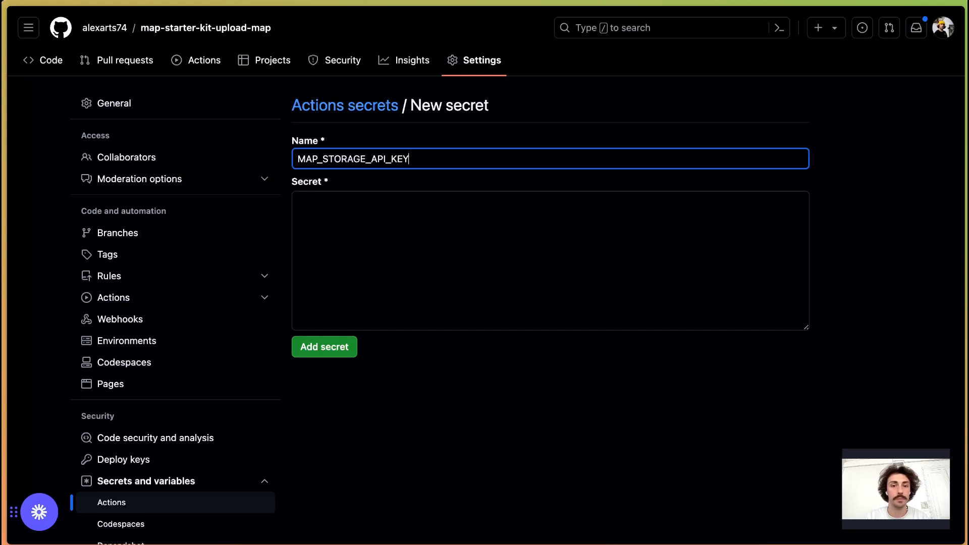
pyautogui.click(422, 218)
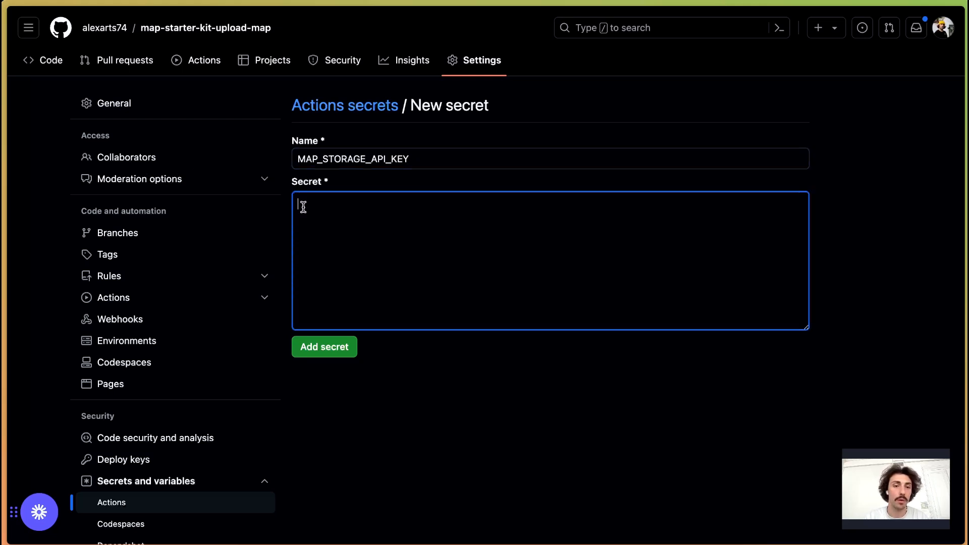
pyautogui.click(331, 352)
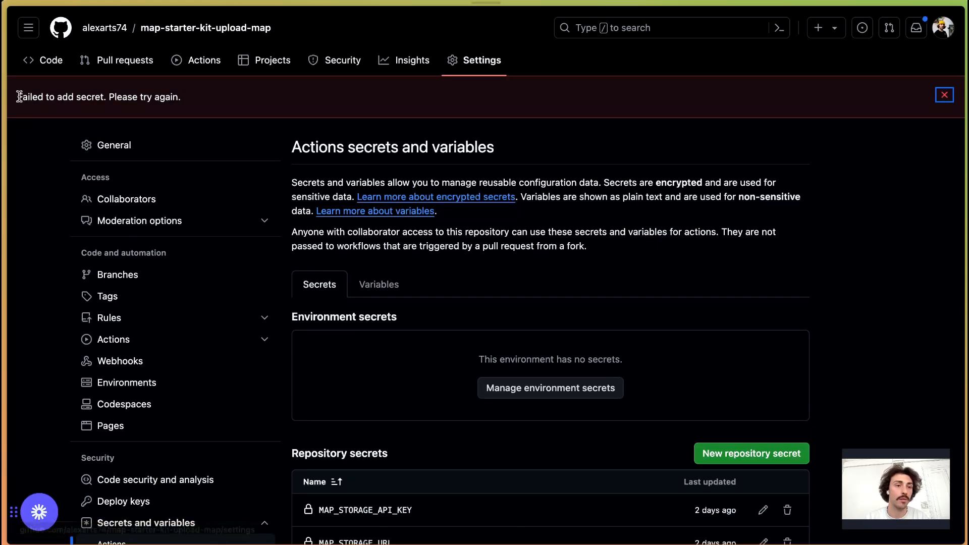
# Check the repository secrets list and dismiss the notice above the Actions secrets page.
pyautogui.scroll(-2, 407, 234)
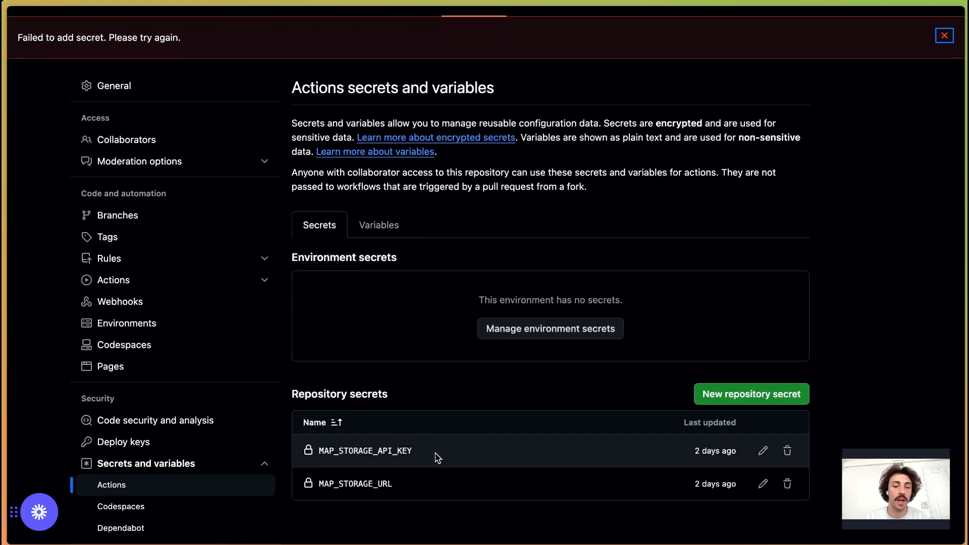
pyautogui.scroll(2, 419, 455)
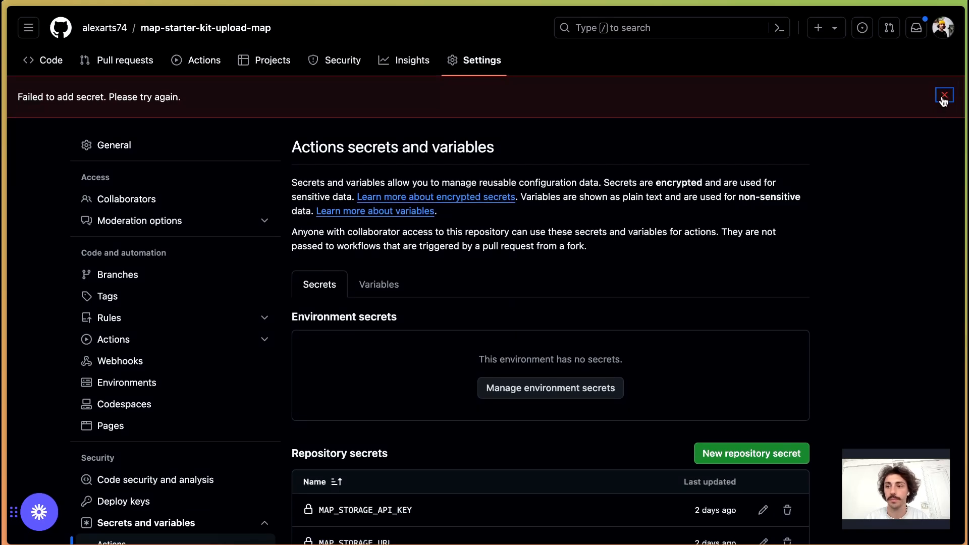
pyautogui.click(943, 95)
pyautogui.scroll(-1, 812, 211)
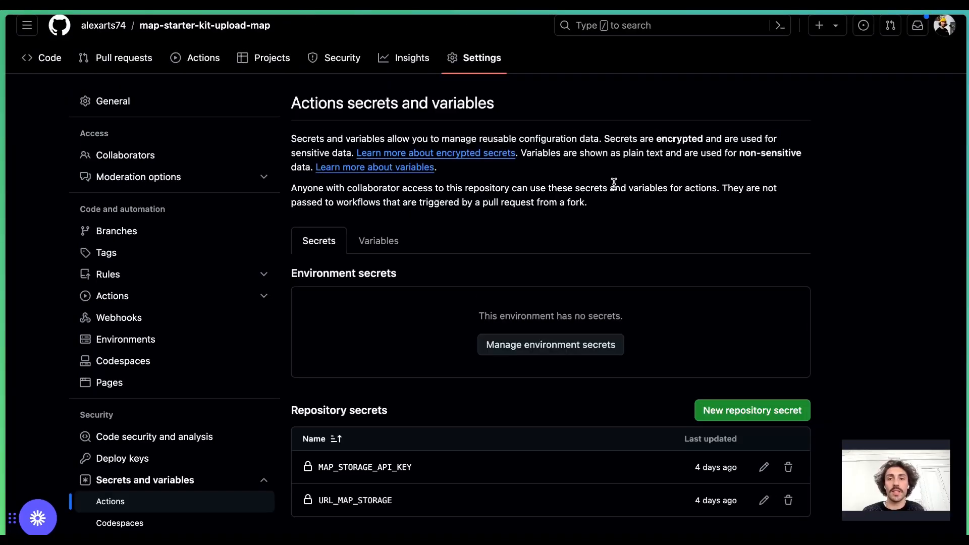
# Switch to the VS Code project and stage all changes in the terminal with git add.
pyautogui.hotkey('ctrl', 'Up')
pyautogui.click(357, 189)
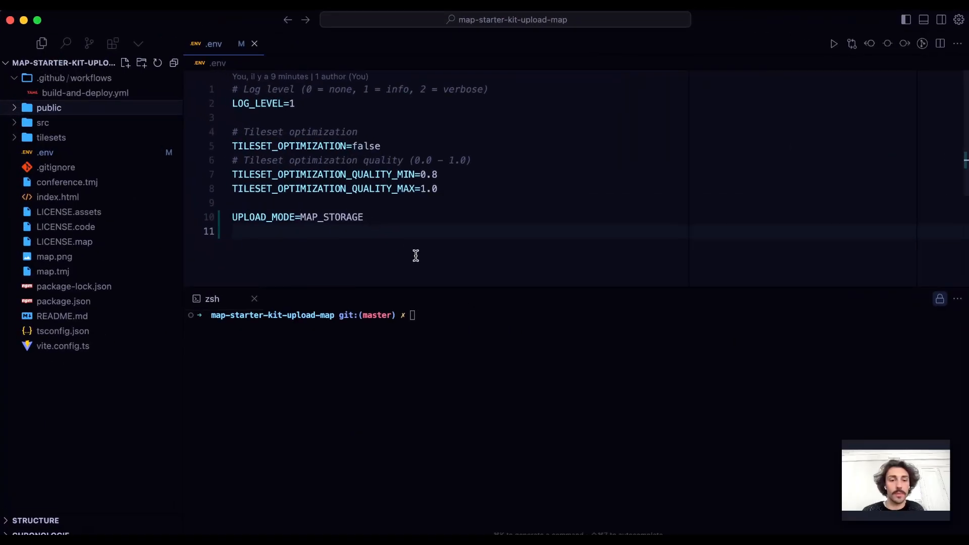
pyautogui.click(478, 320)
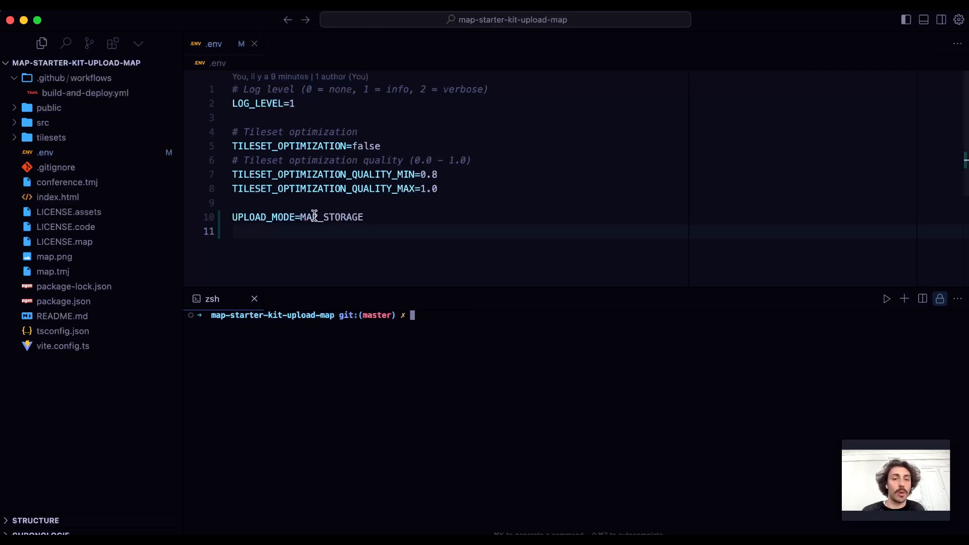
pyautogui.write('git add .')
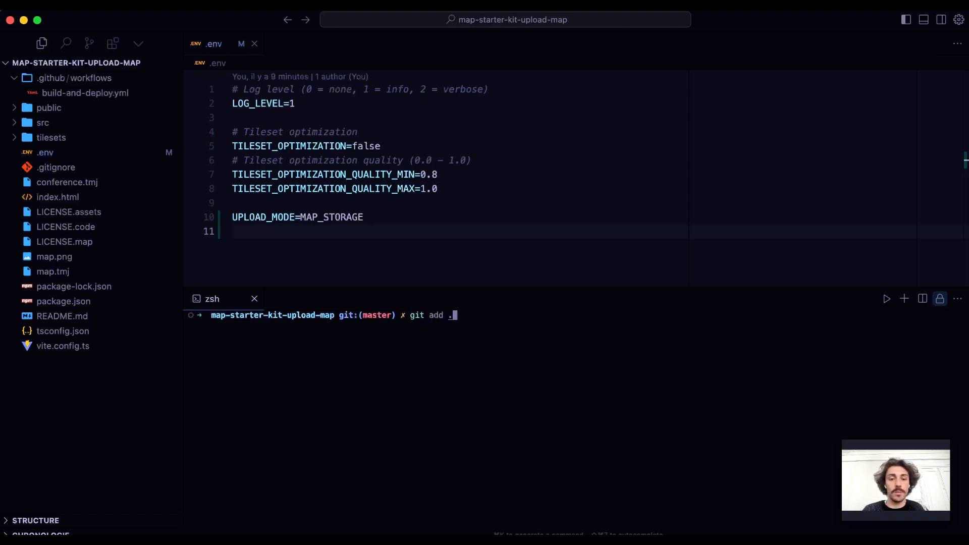
pyautogui.press('Return')
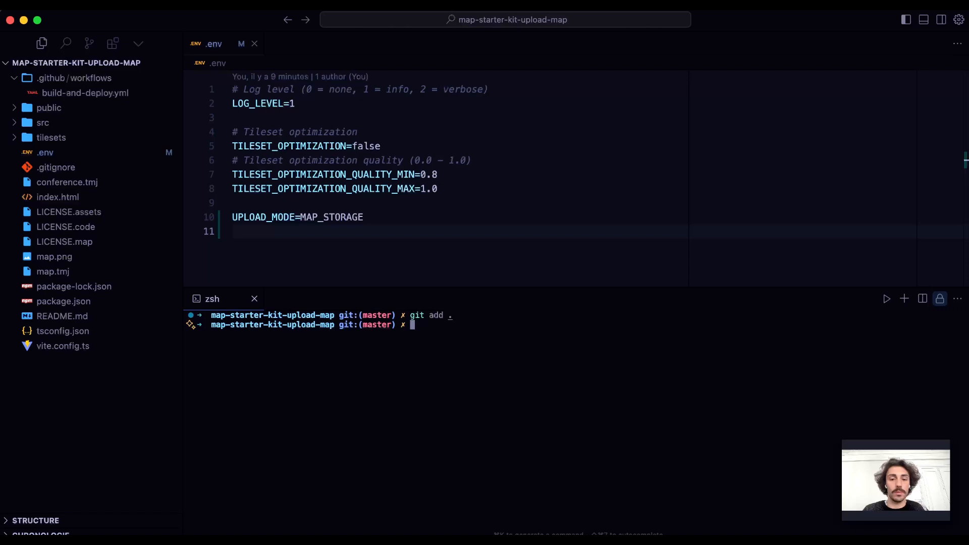
# Commit the staged changes in the terminal with the message "change layers".
pyautogui.write('git c')
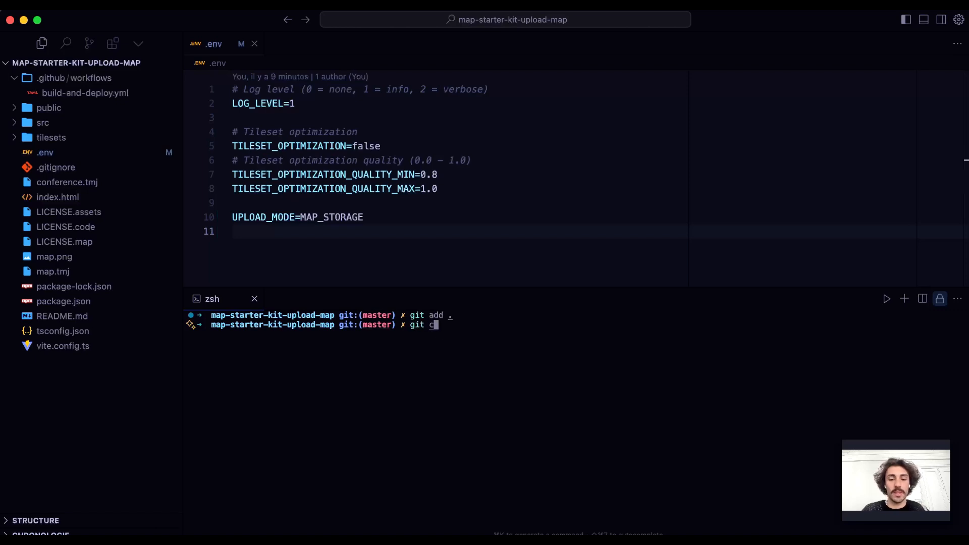
pyautogui.write('ommit -m "change l')
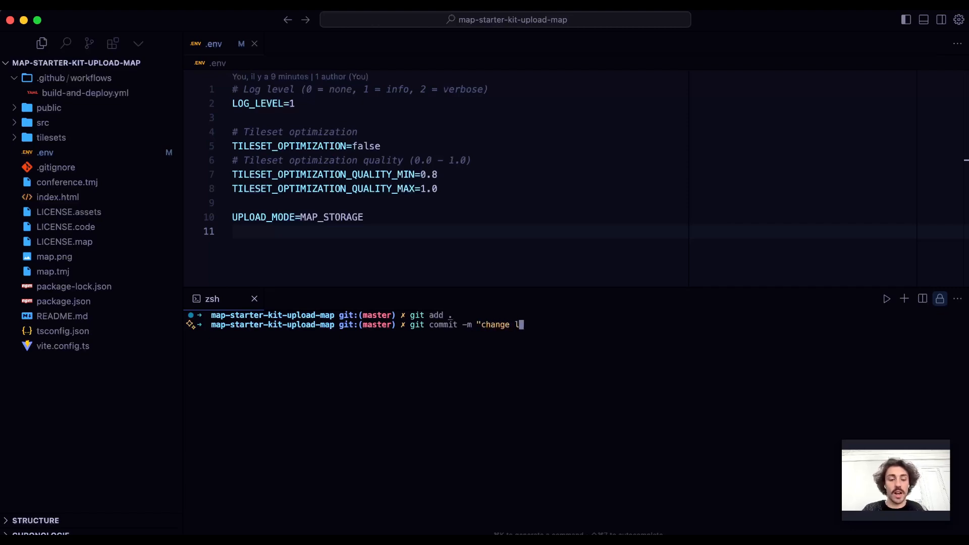
pyautogui.write('ayers')
pyautogui.press('BackSpace')
pyautogui.write('rs')
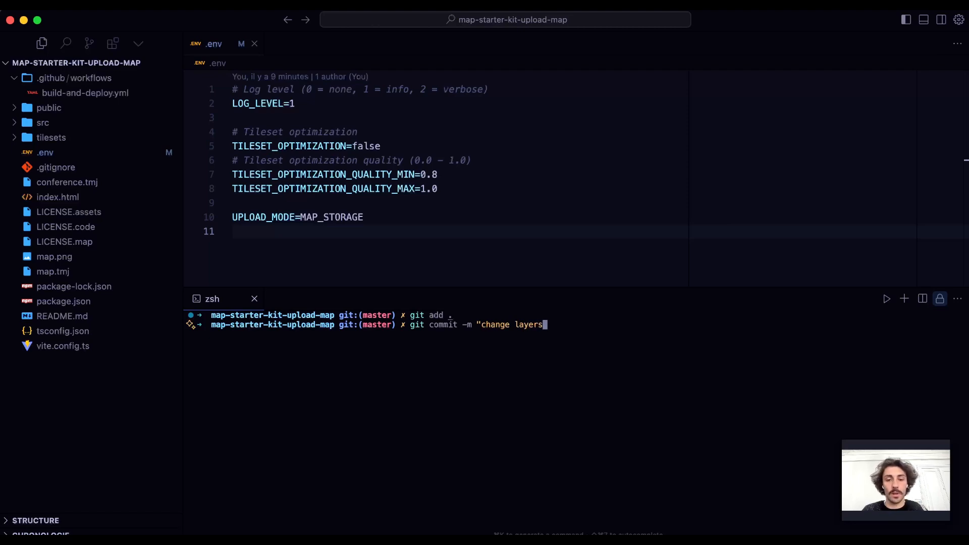
pyautogui.press('Return')
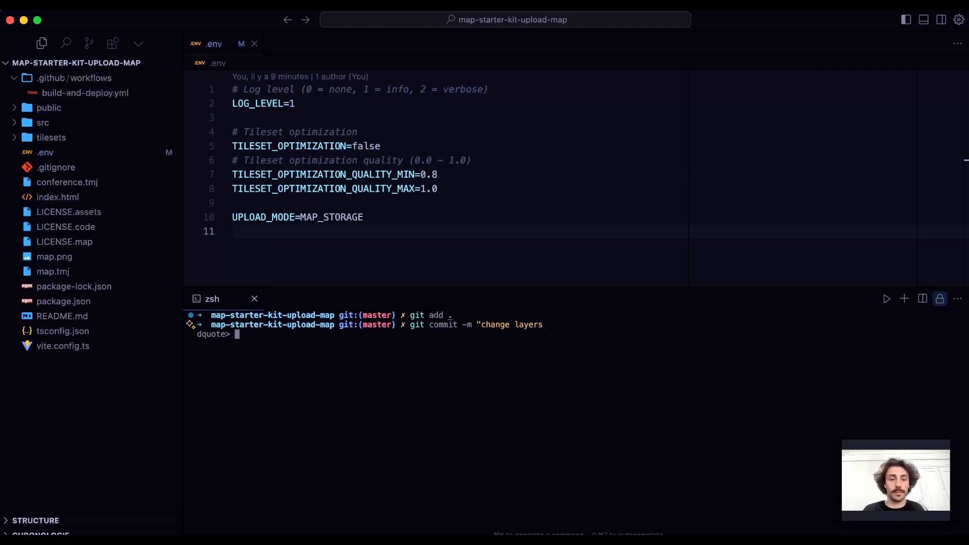
pyautogui.write('"')
pyautogui.press('Return')
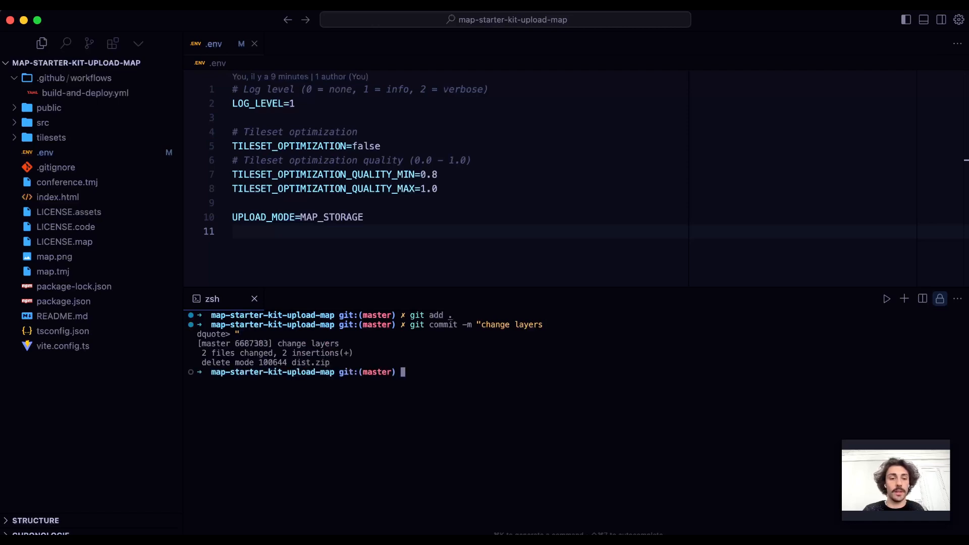
# Push the commit to the master branch on origin from the terminal.
pyautogui.write('git ')
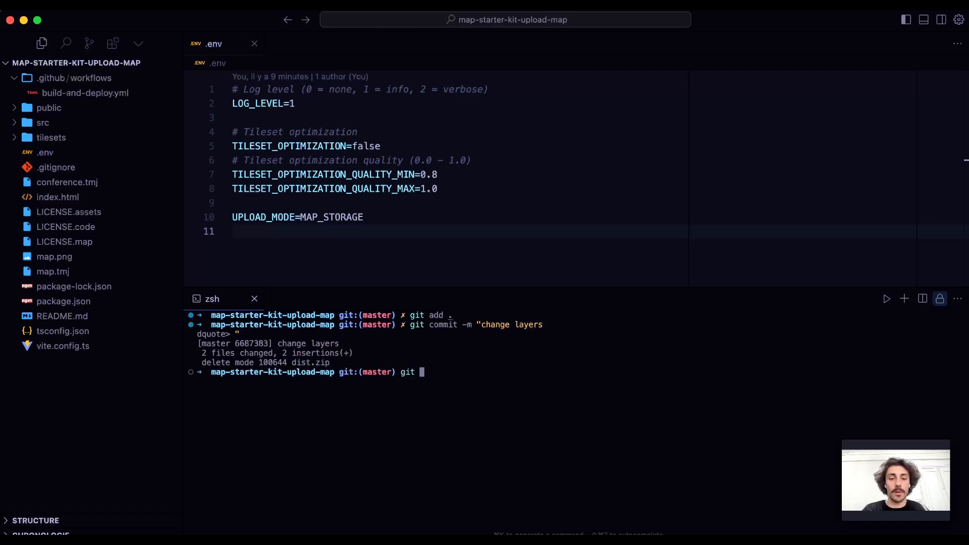
pyautogui.write('push ')
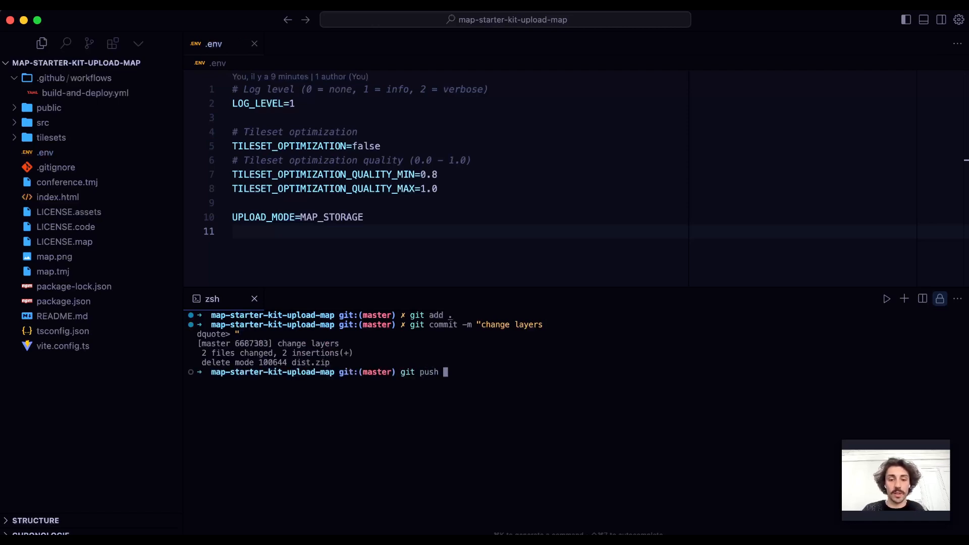
pyautogui.write('origin master')
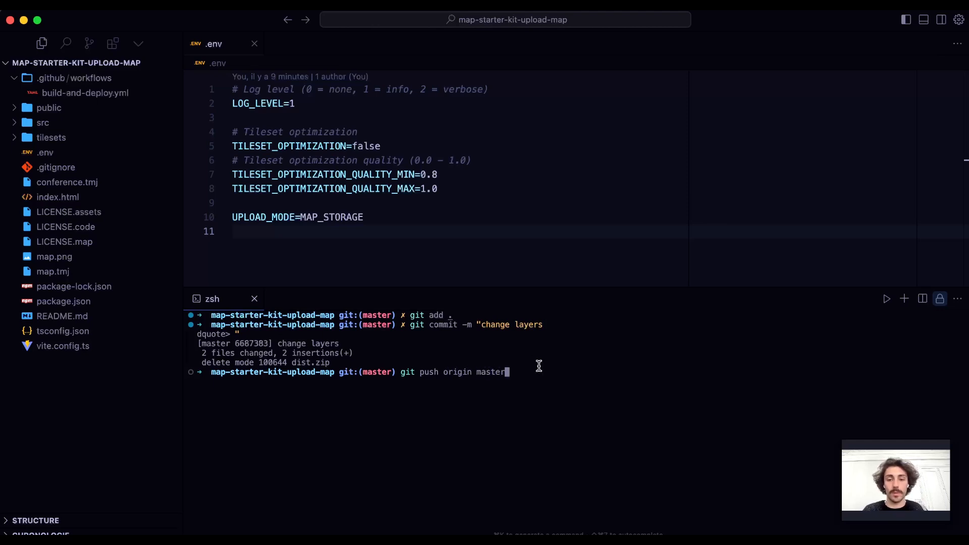
pyautogui.click(909, 488)
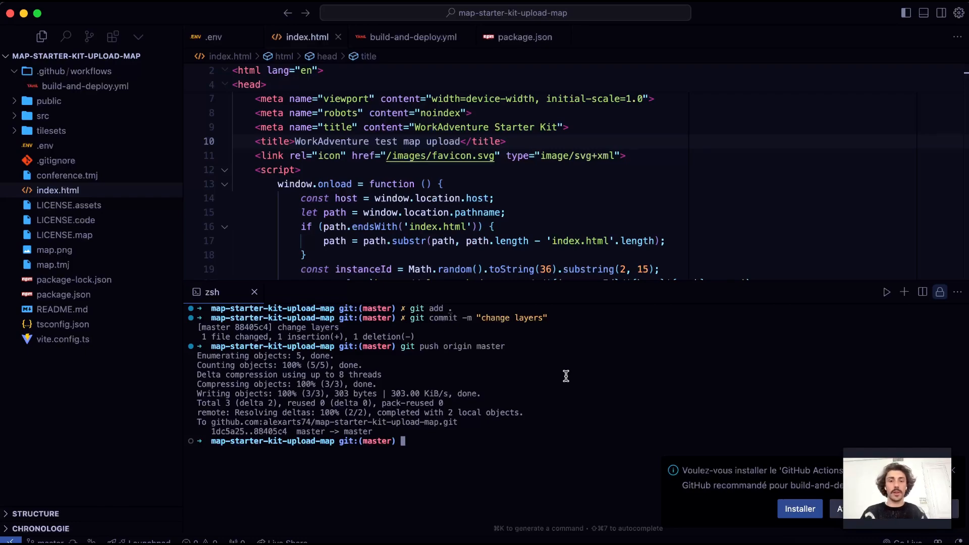
# Switch to the repository's Actions page on GitHub and review the list of runs from all workflows.
pyautogui.hotkey('ctrl', 'Up')
pyautogui.click(120, 224)
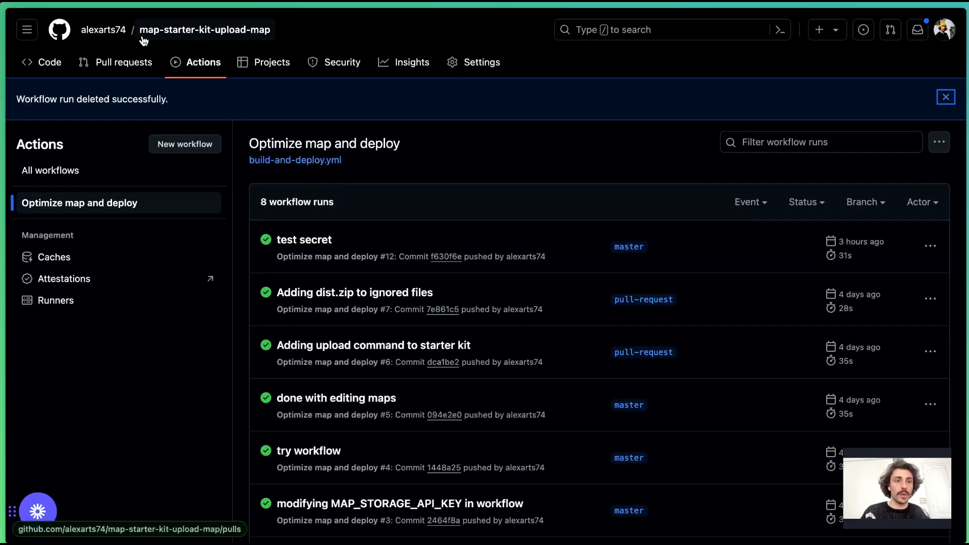
pyautogui.click(171, 35)
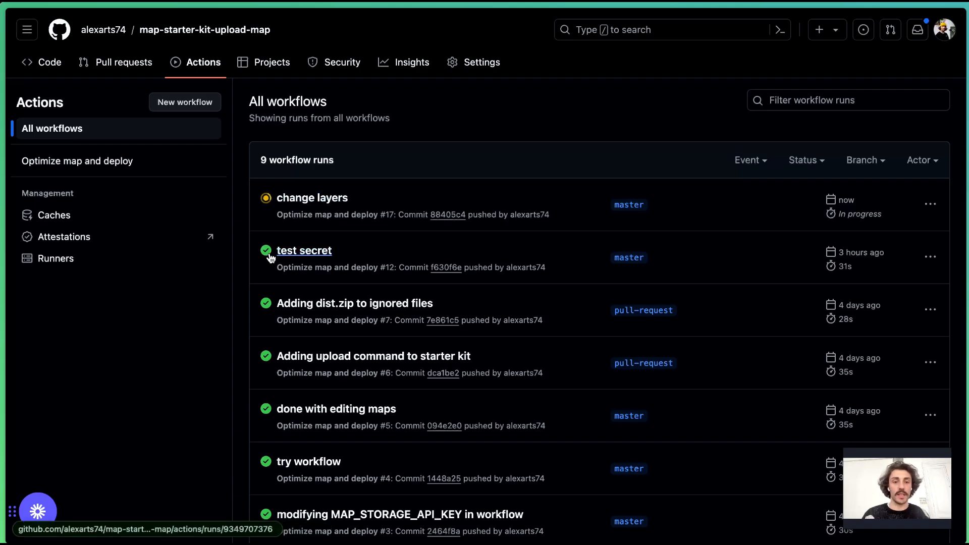
pyautogui.scroll(-3, 371, 301)
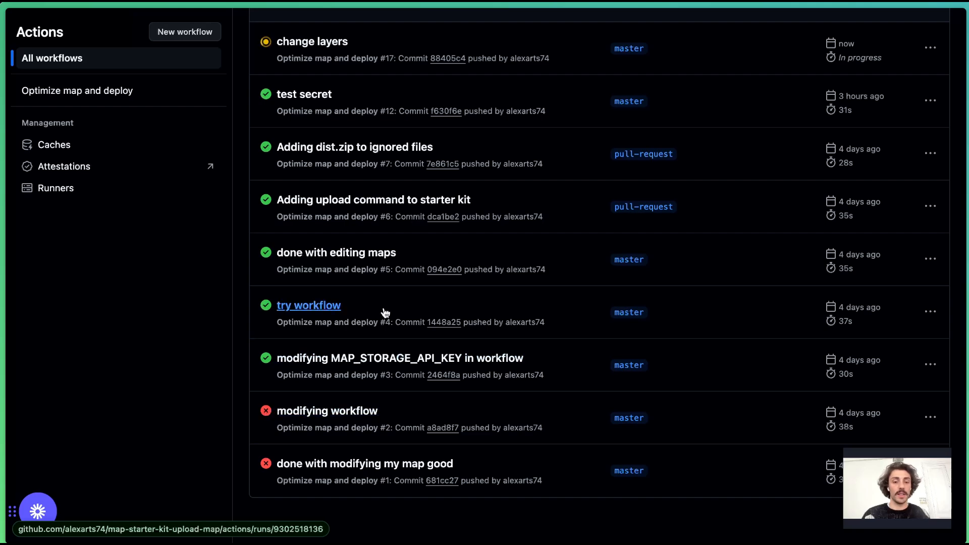
pyautogui.scroll(3, 385, 316)
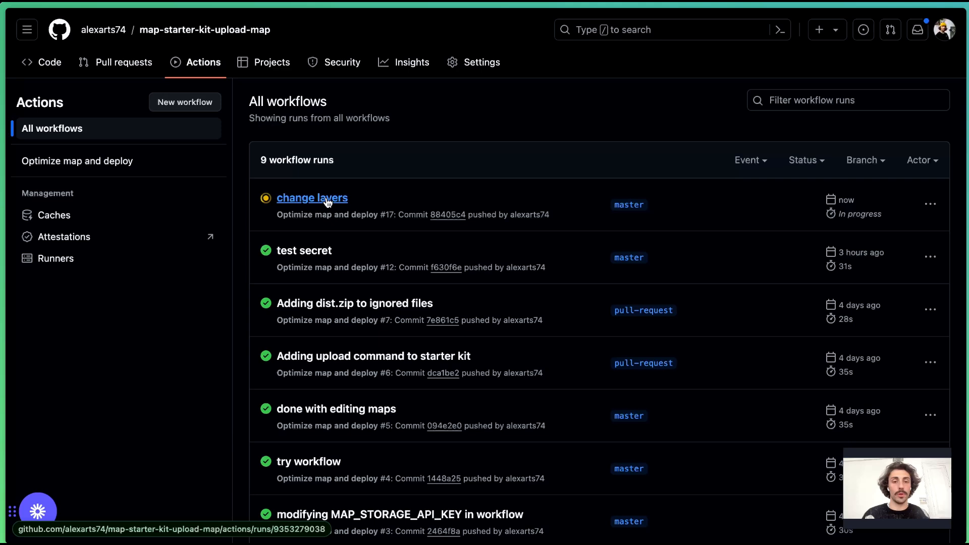
# Open the "change layers" workflow run and review the steps of its deploy job.
pyautogui.click(327, 201)
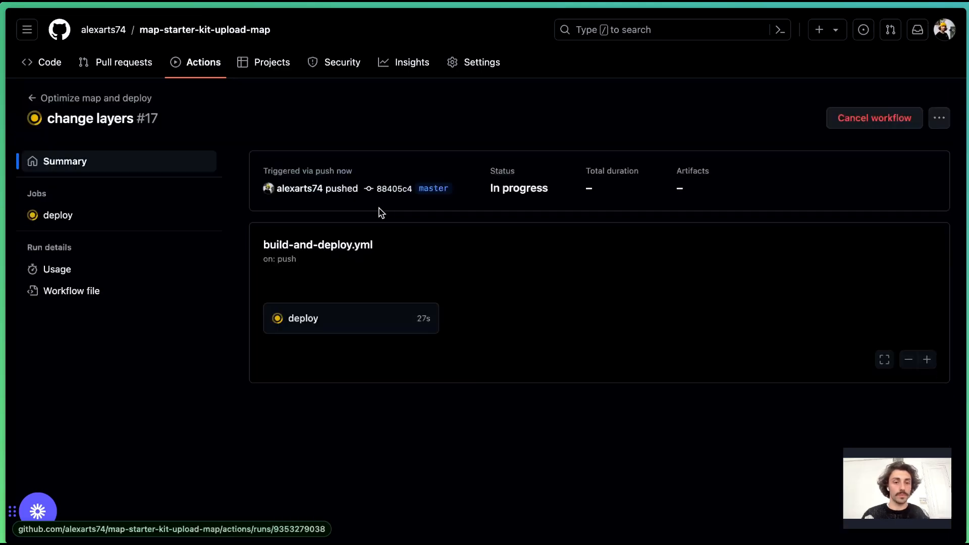
pyautogui.click(307, 319)
pyautogui.scroll(-2, 409, 224)
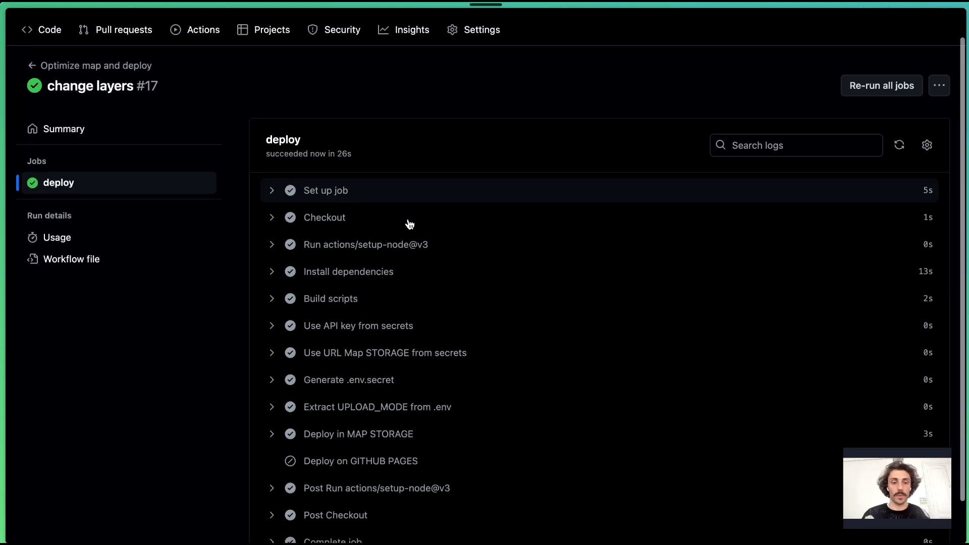
pyautogui.scroll(-1, 409, 224)
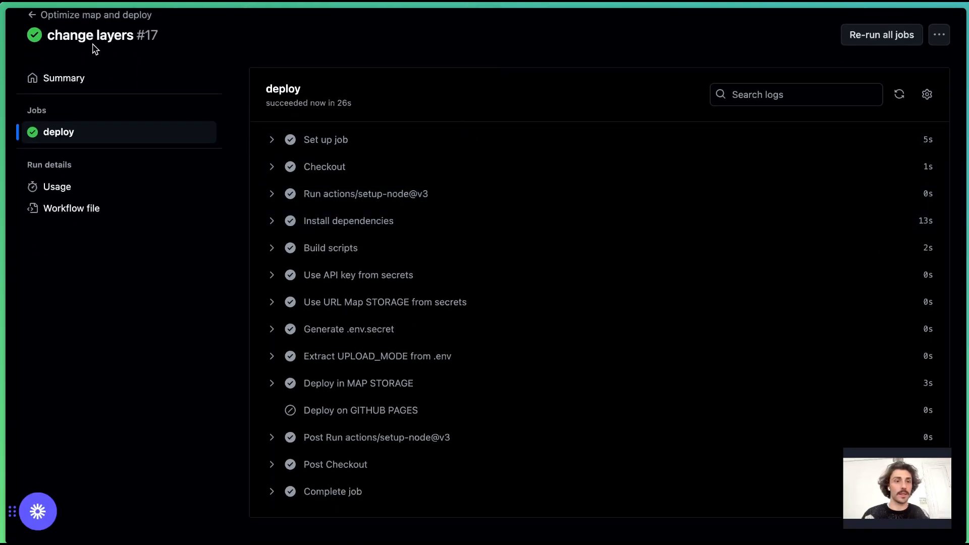
pyautogui.scroll(-2, 732, 263)
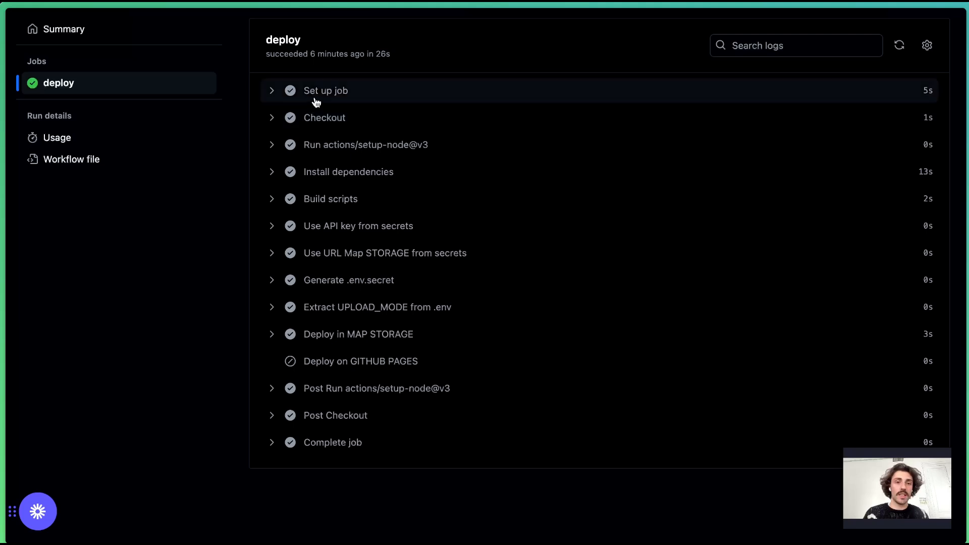
# Expand the Build scripts log in the deploy job, read its output and collapse it again.
pyautogui.click(271, 199)
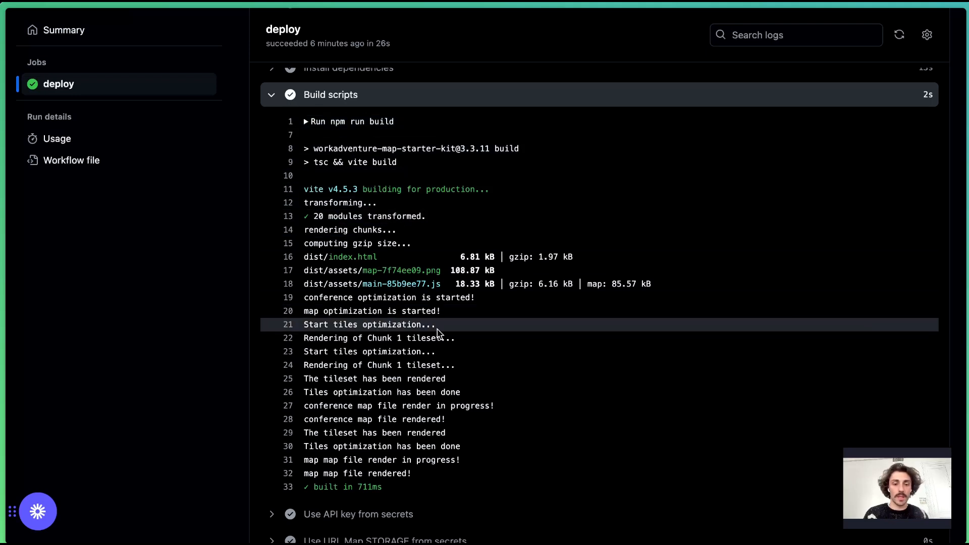
pyautogui.scroll(-1, 353, 318)
pyautogui.click(272, 90)
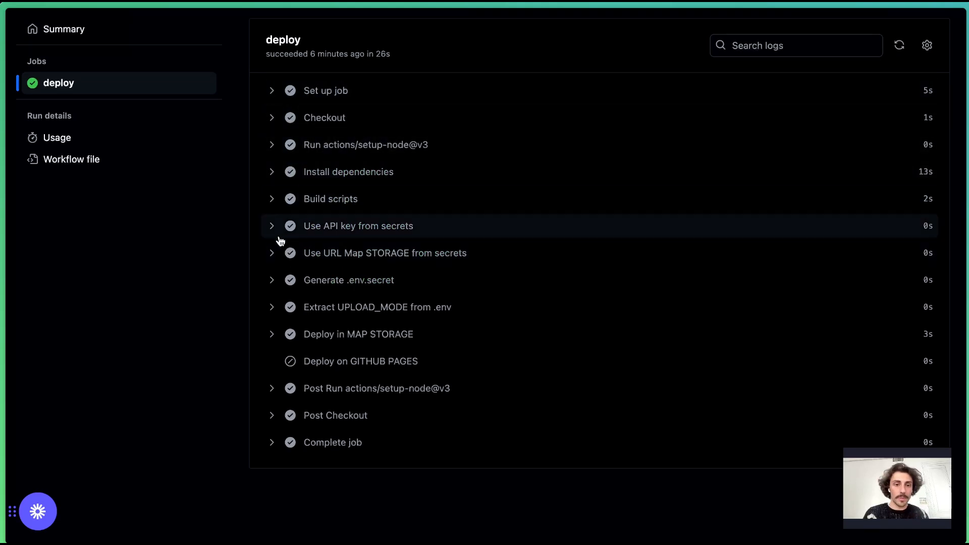
# Inspect the deploy job's logs for the API key and map storage URL secrets steps and for Deploy in MAP STORAGE.
pyautogui.click(272, 254)
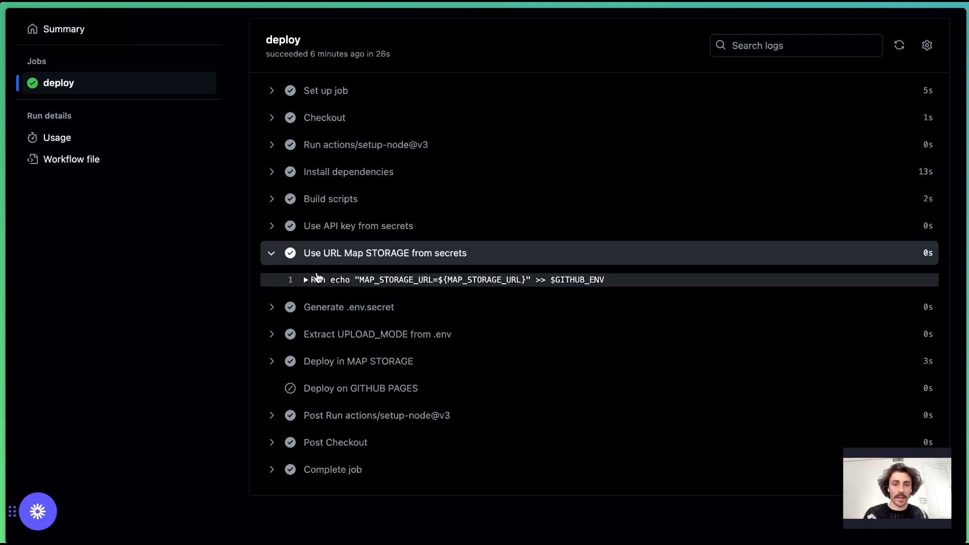
pyautogui.click(272, 226)
pyautogui.click(270, 227)
pyautogui.click(270, 255)
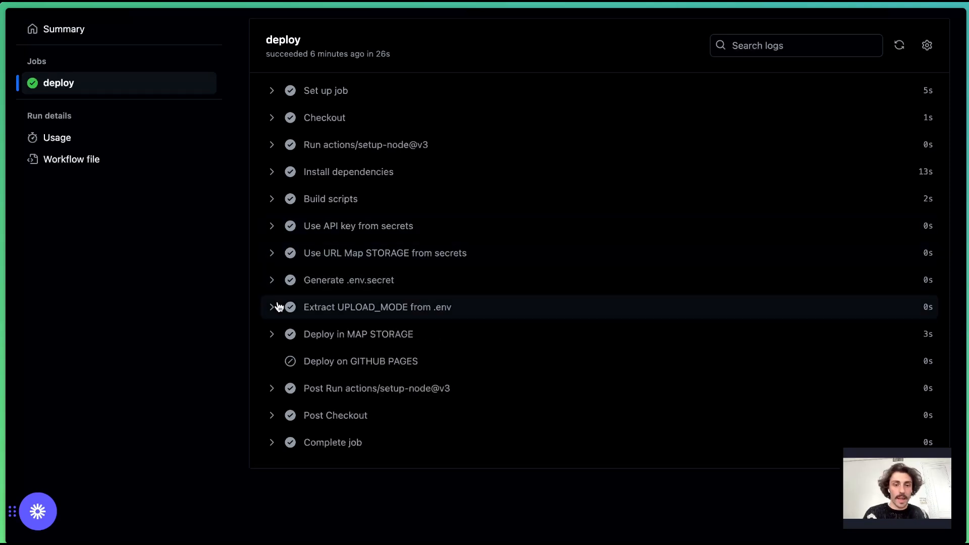
pyautogui.click(273, 335)
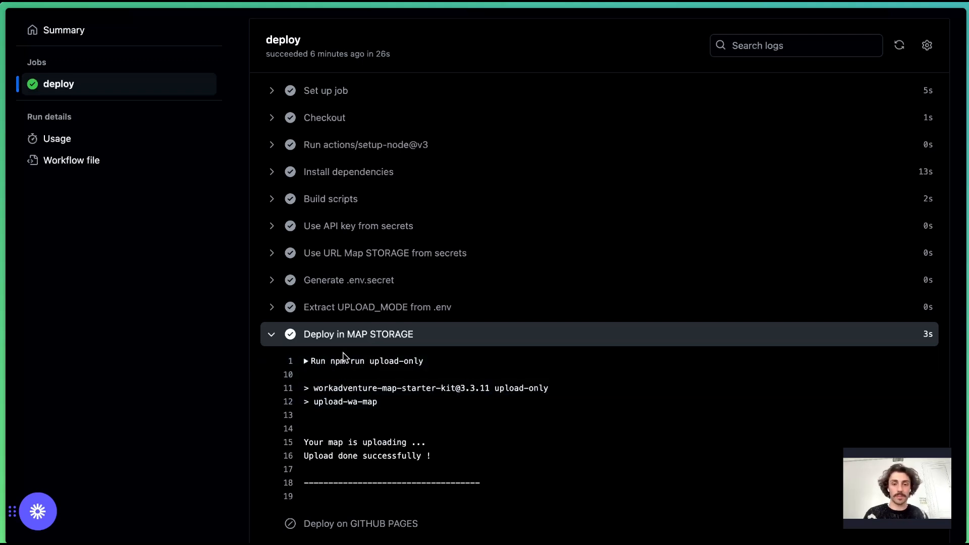
pyautogui.scroll(-2, 667, 448)
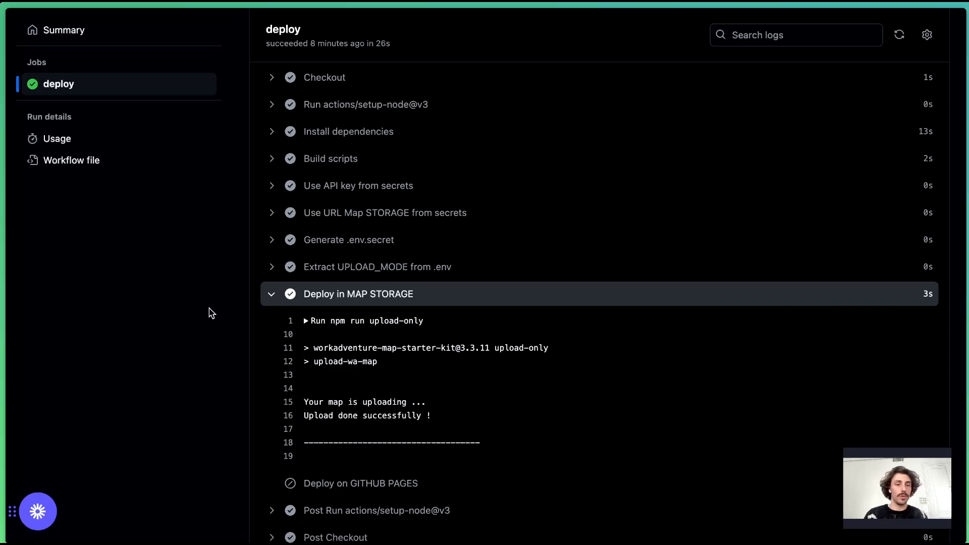
# Switch to the WorkAdventure admin, enter the New Map Test room of test-map-upload and walk the avatar through the office.
pyautogui.hotkey('alt', 'Tab')
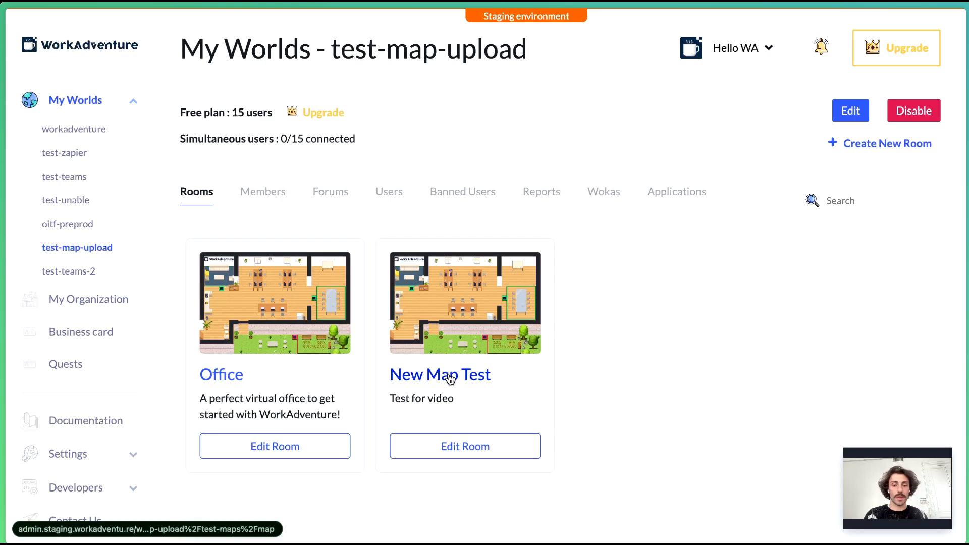
pyautogui.click(467, 444)
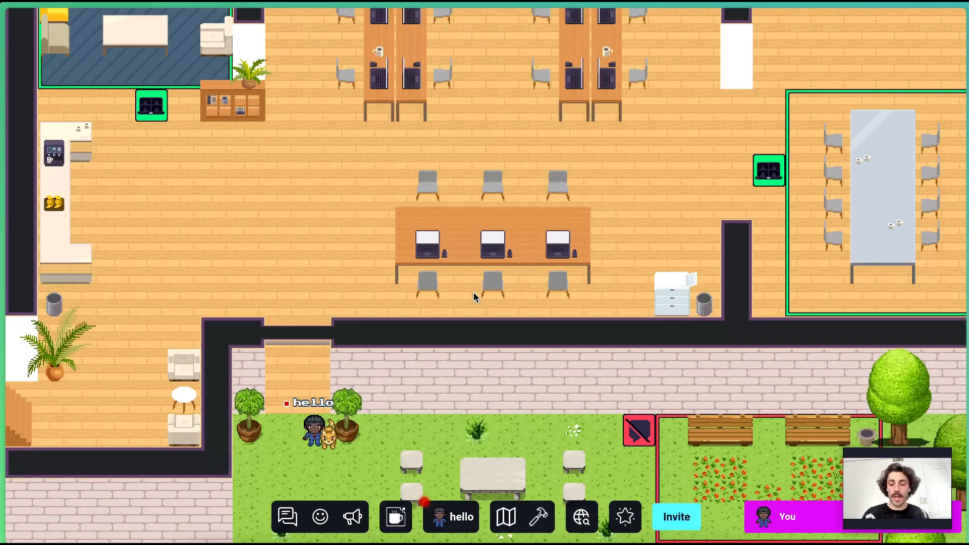
pyautogui.press('Up')
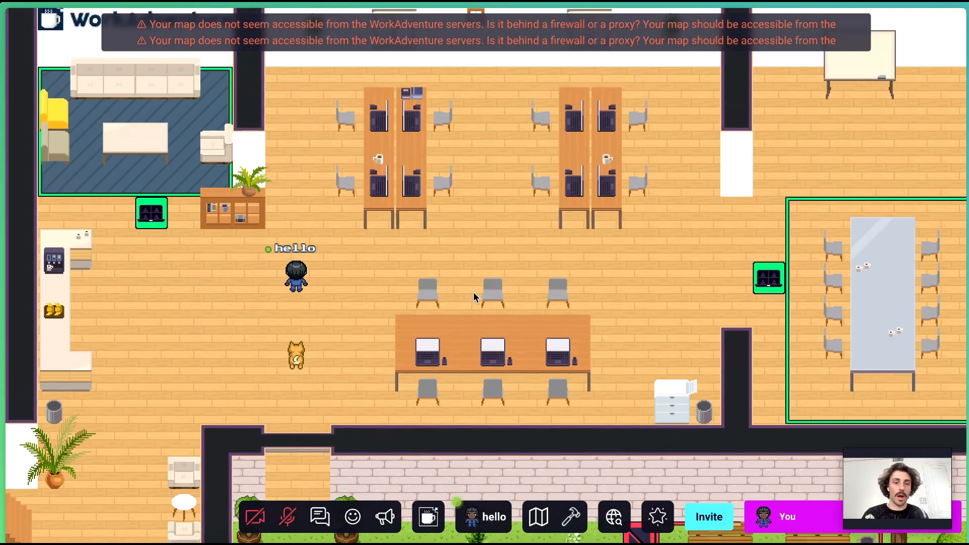
pyautogui.press('Right')
pyautogui.press('Right')
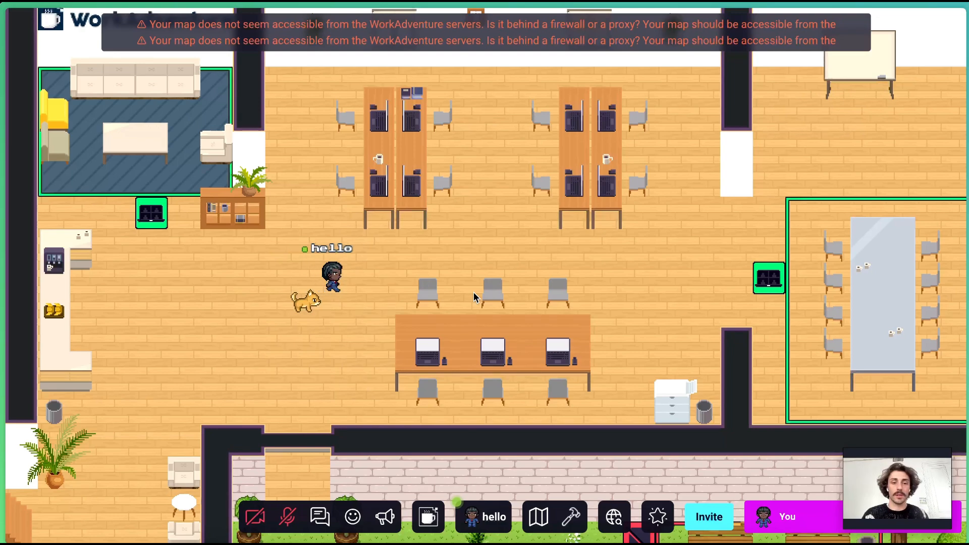
pyautogui.press('Right')
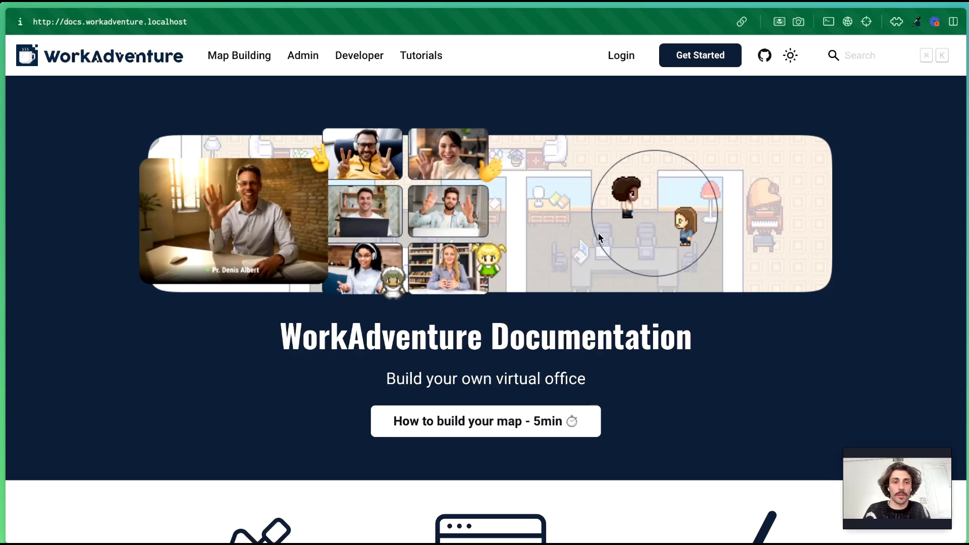
# Open the Map Building documentation page "Upload your Map to WorkAdventure" under Publishing your map and read the command-line upload instructions.
pyautogui.click(240, 57)
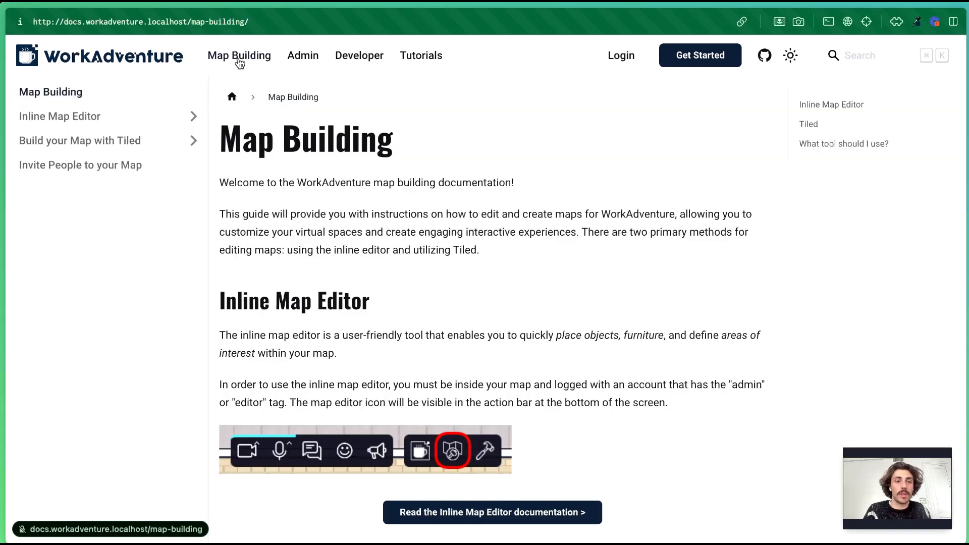
pyautogui.click(182, 144)
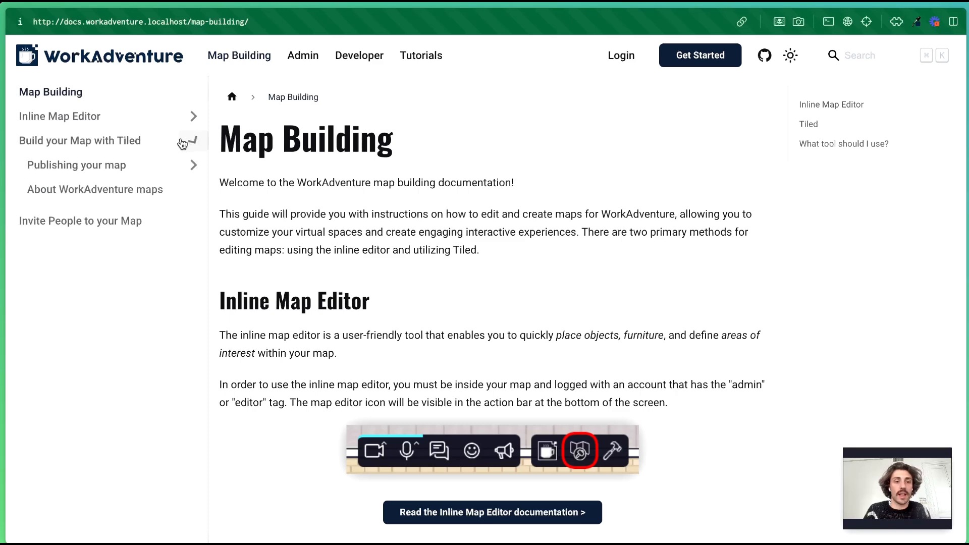
pyautogui.click(174, 168)
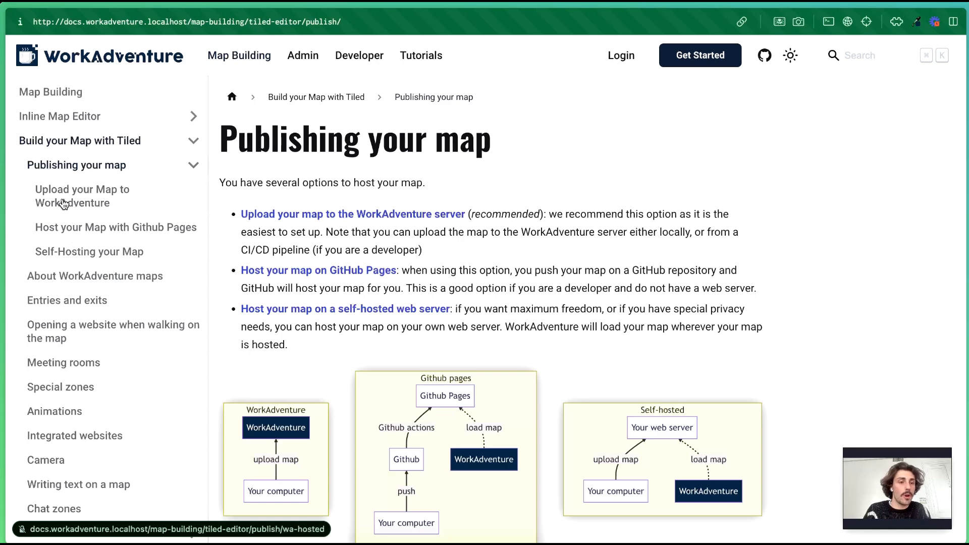
pyautogui.click(126, 204)
pyautogui.scroll(-3, 490, 320)
pyautogui.scroll(-5, 491, 319)
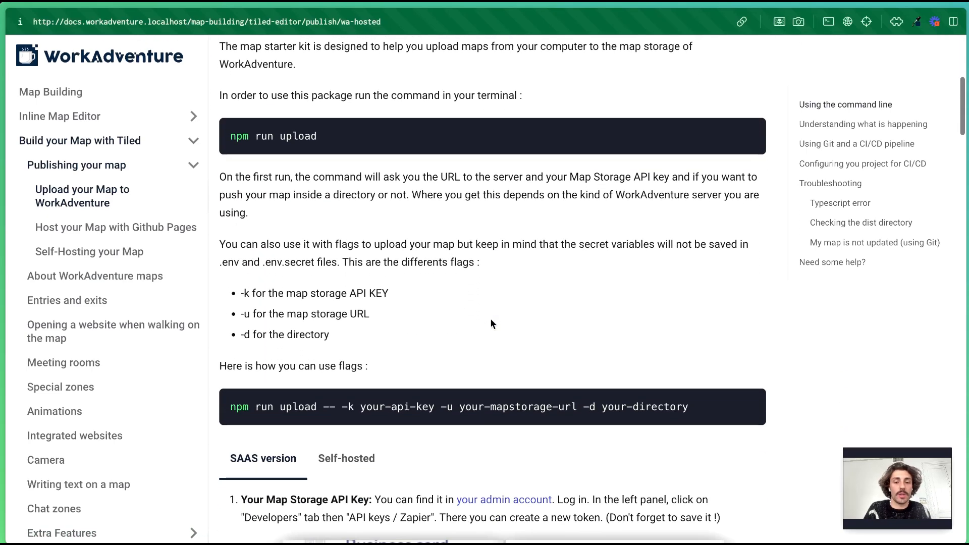
pyautogui.scroll(-6, 490, 320)
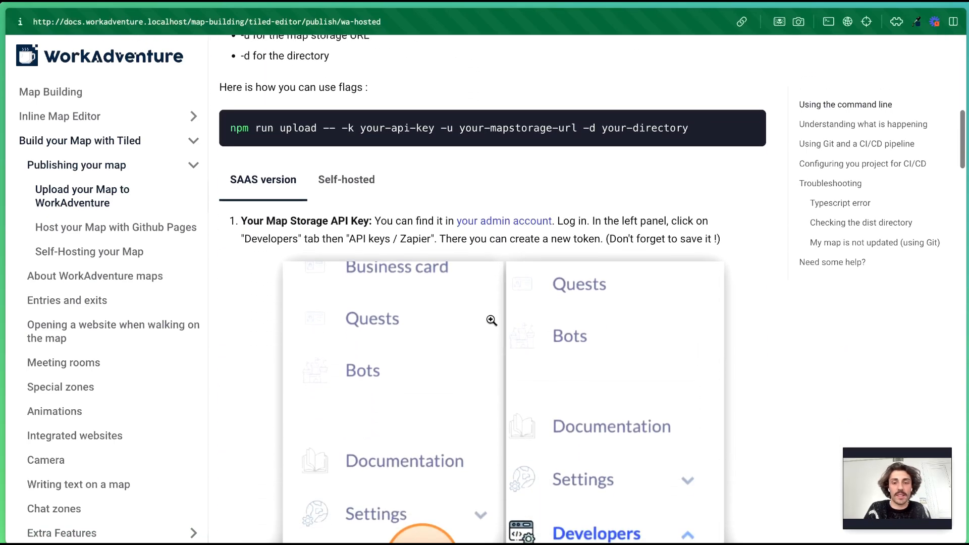